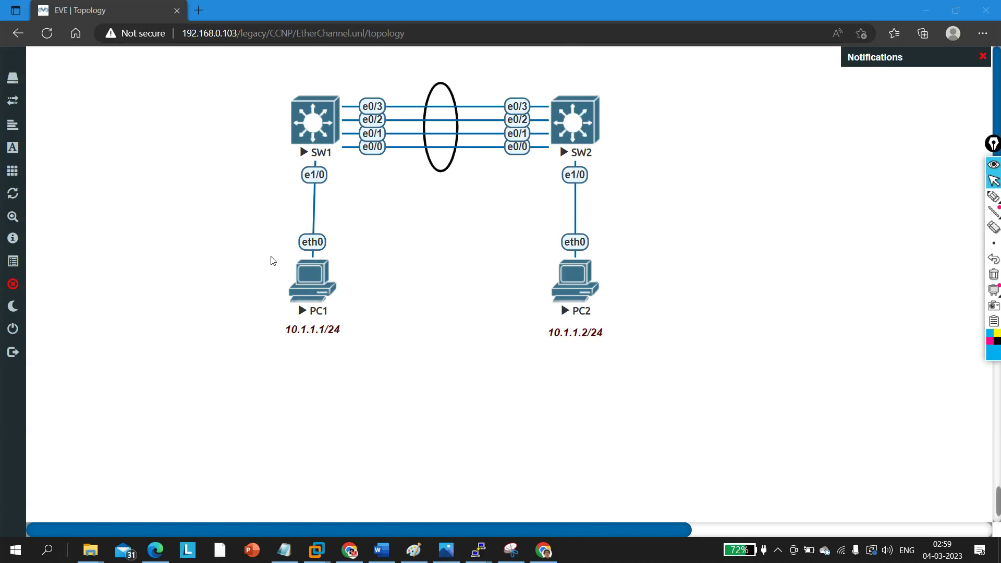
# - Select PC1 and PC2 on the topology and show previews of the open console windows
pyautogui.moveTo(228, 247); pyautogui.dragTo(691, 380)
pyautogui.click(691, 380)
pyautogui.click(478, 550)
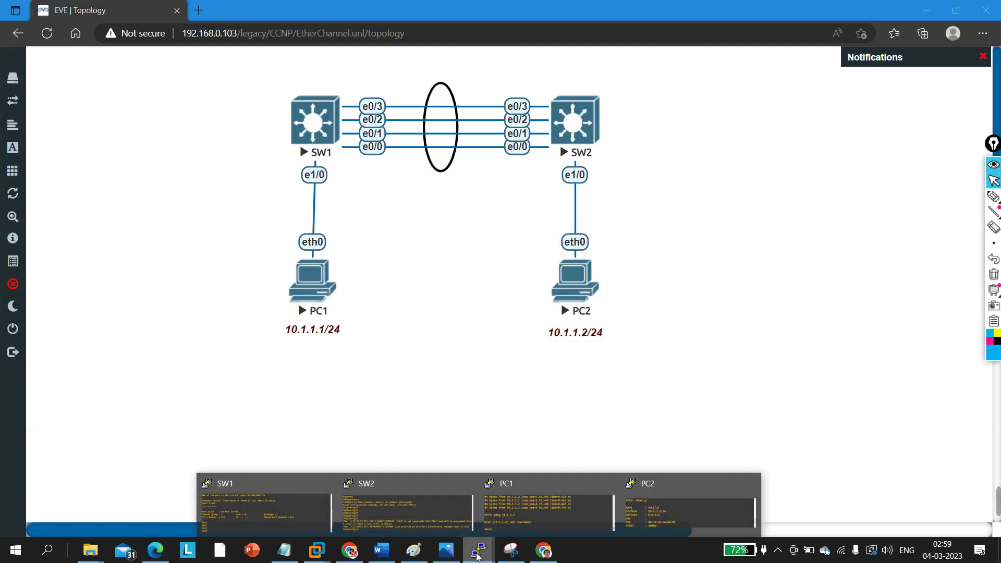
# - Rerun ping 10.1.1.2 from PC1, confirm it is still unreachable, and minimize PC1's console
pyautogui.click(556, 516)
pyautogui.doubleClick(512, 462)
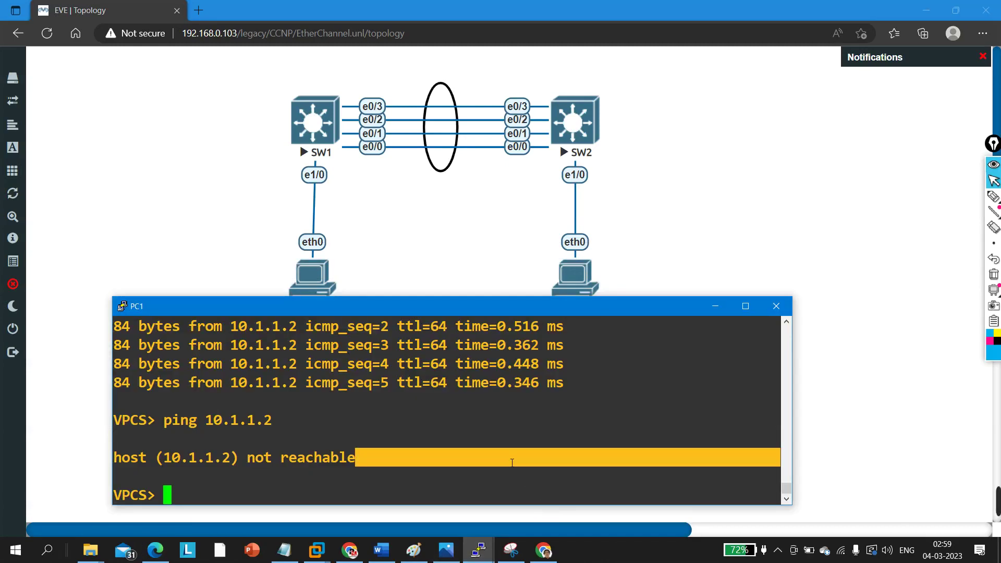
pyautogui.press('Up')
pyautogui.moveTo(115, 413); pyautogui.dragTo(114, 326)
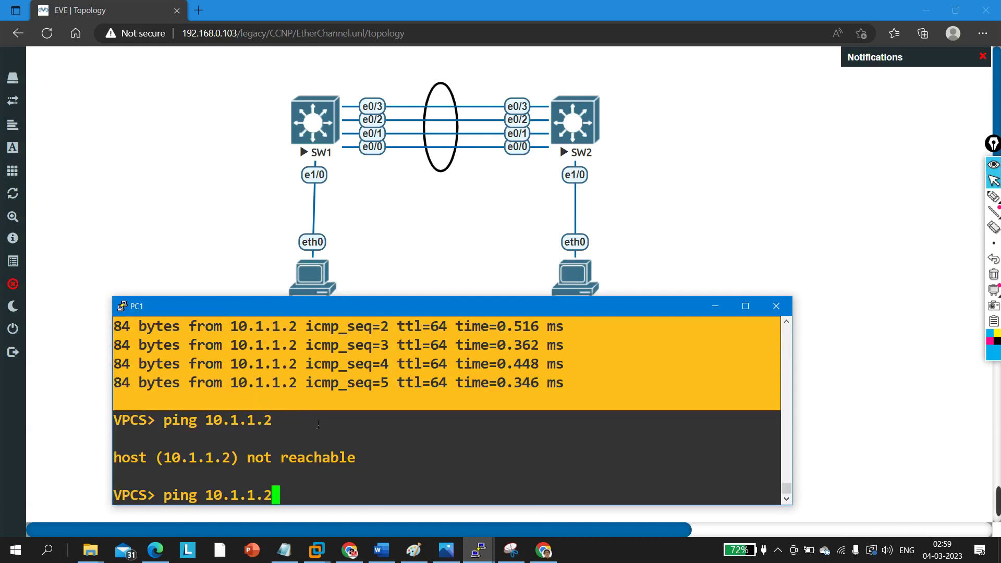
pyautogui.press('Return')
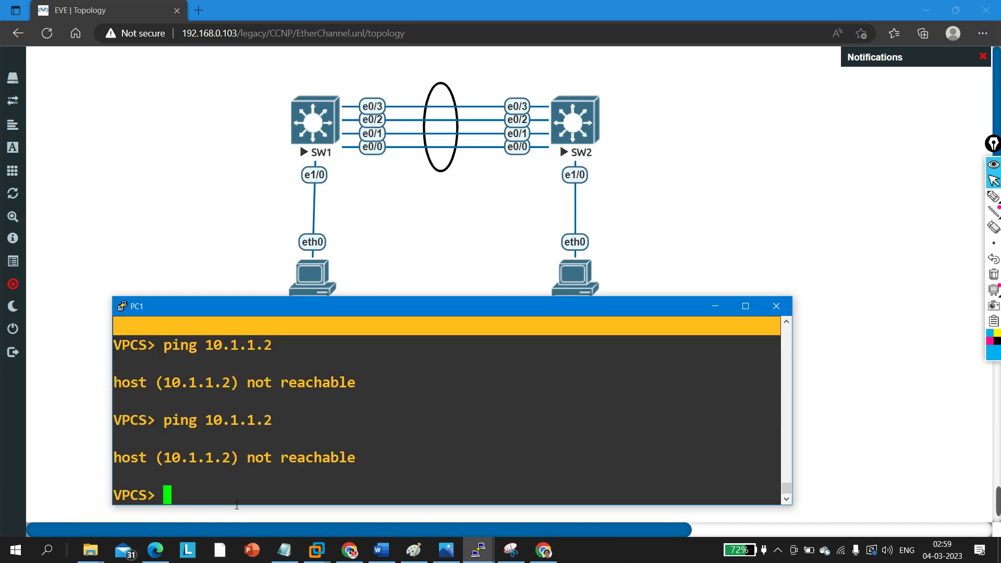
pyautogui.click(715, 306)
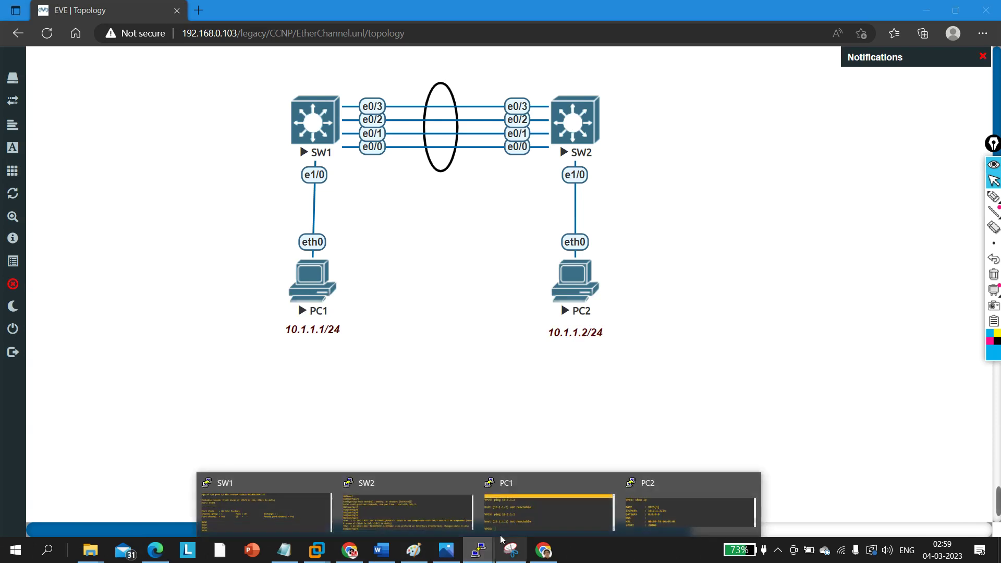
pyautogui.click(266, 508)
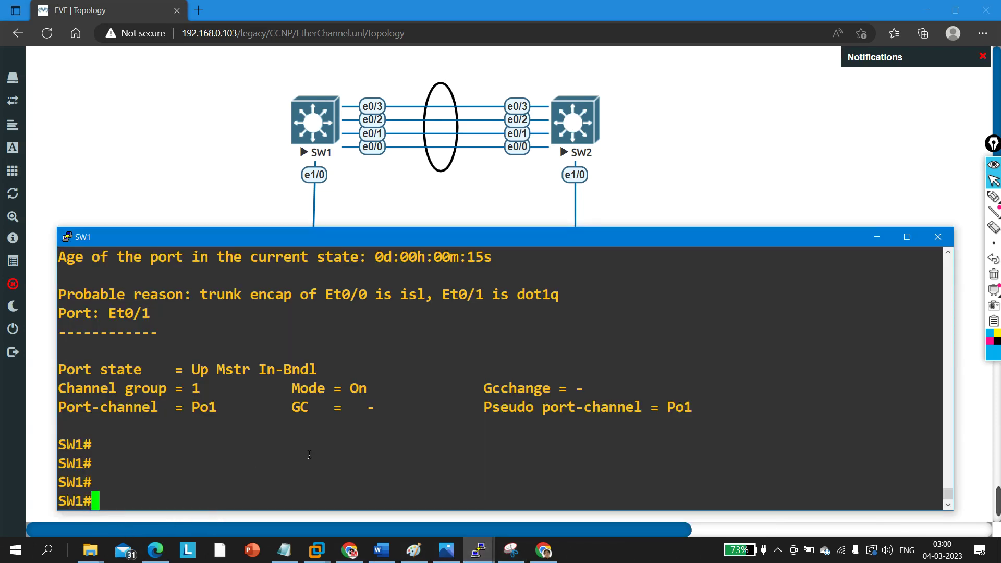
# - Run show ip int br on SW1 and confirm Port-channel1 is up/up
pyautogui.press('Return')
pyautogui.press('Return')
pyautogui.press('Return')
pyautogui.press('Return')
pyautogui.press('Return')
pyautogui.press('Return')
pyautogui.press('Return')
pyautogui.press('Return')
pyautogui.press('Return')
pyautogui.press('Return')
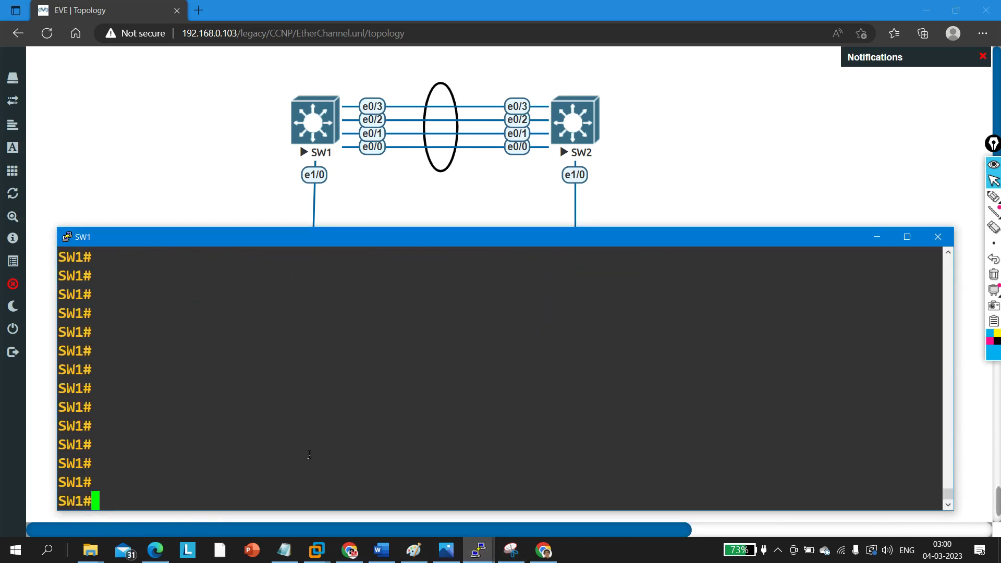
pyautogui.write('sh')
pyautogui.press('Tab')
pyautogui.write('ip int br')
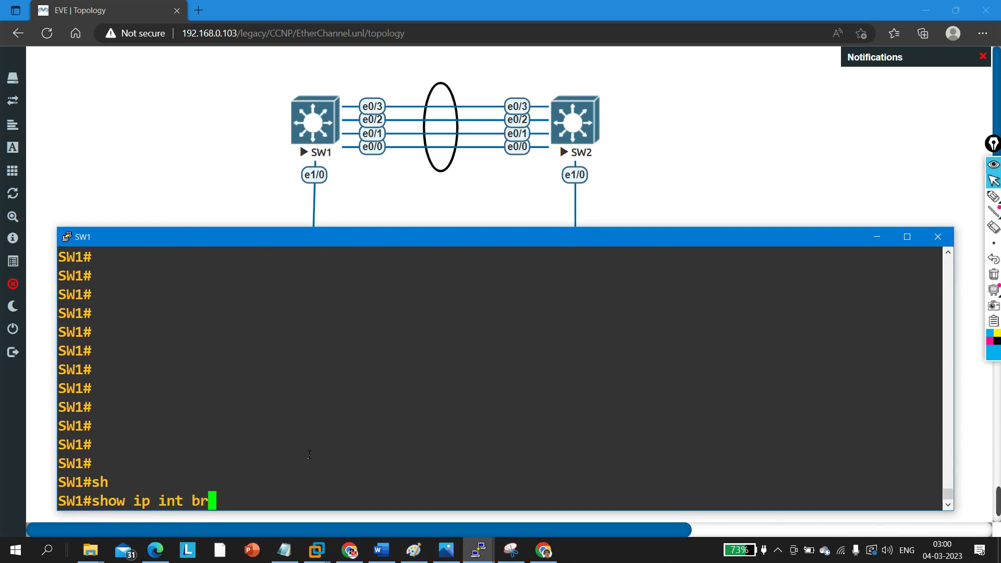
pyautogui.press('Return')
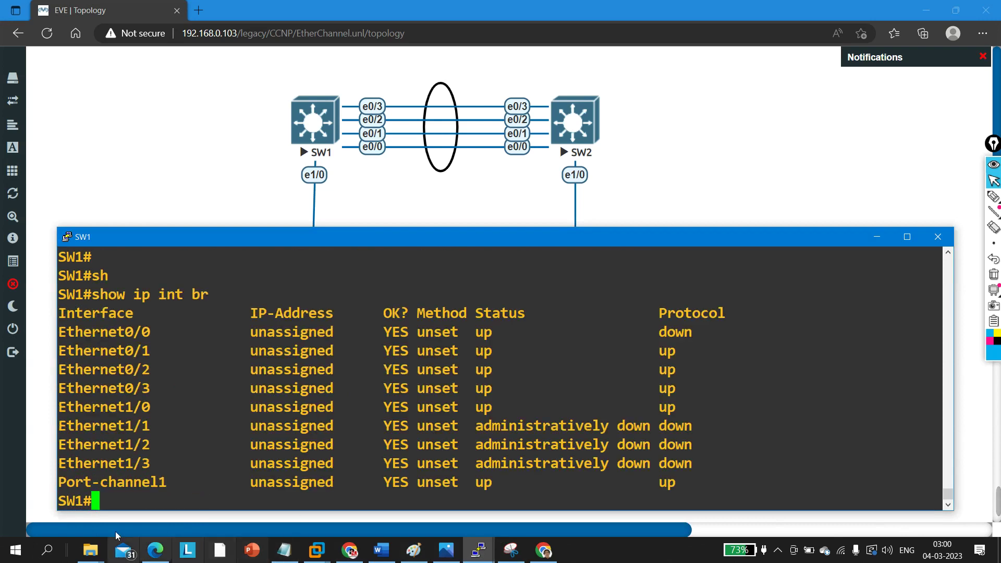
pyautogui.moveTo(79, 490); pyautogui.dragTo(241, 482)
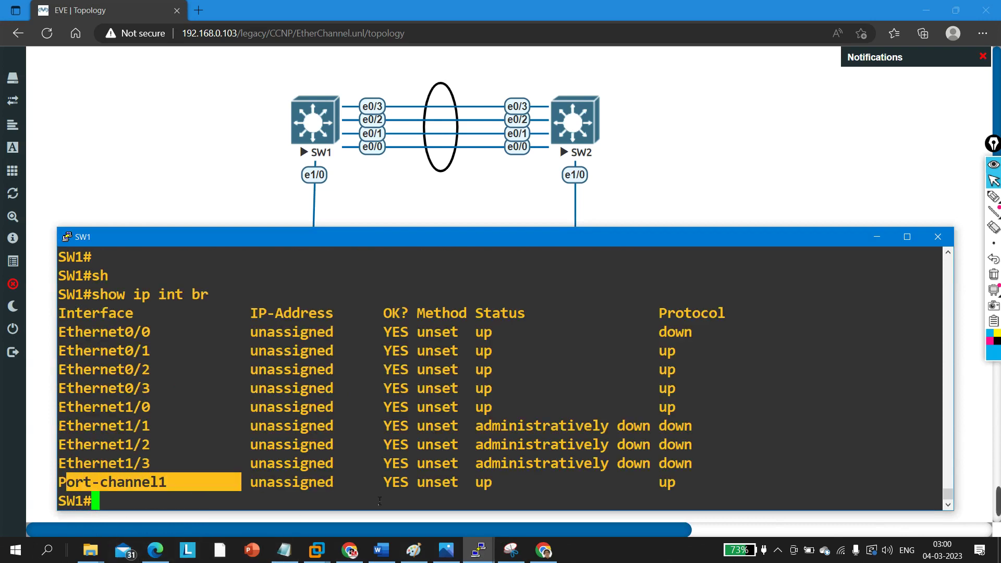
pyautogui.doubleClick(483, 481)
pyautogui.moveTo(643, 482); pyautogui.dragTo(737, 481)
pyautogui.click(551, 468)
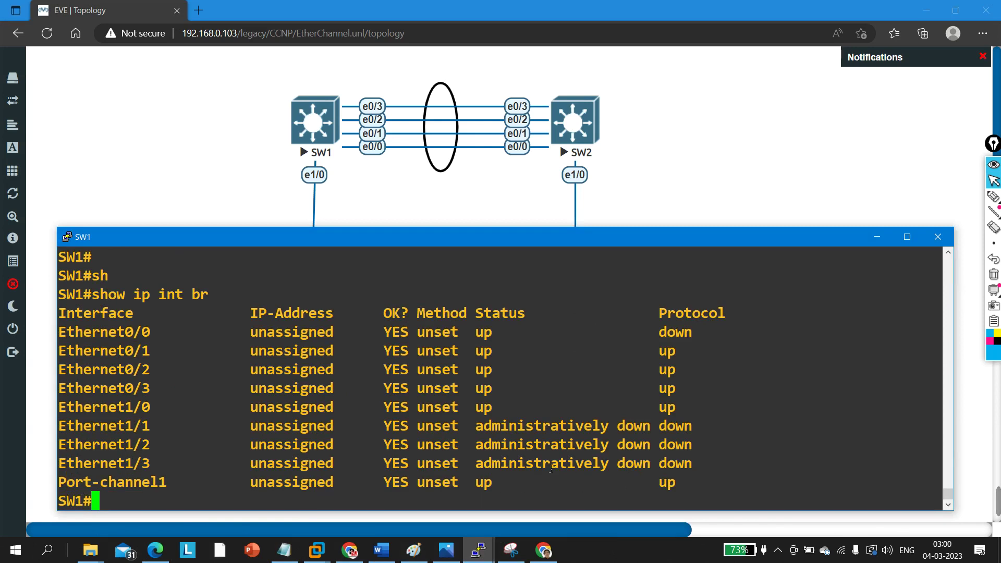
# - Run show etherchannel protocol on SW1, showing channel group 1 in Mode ON
pyautogui.write('sh')
pyautogui.press('Tab')
pyautogui.write('eth')
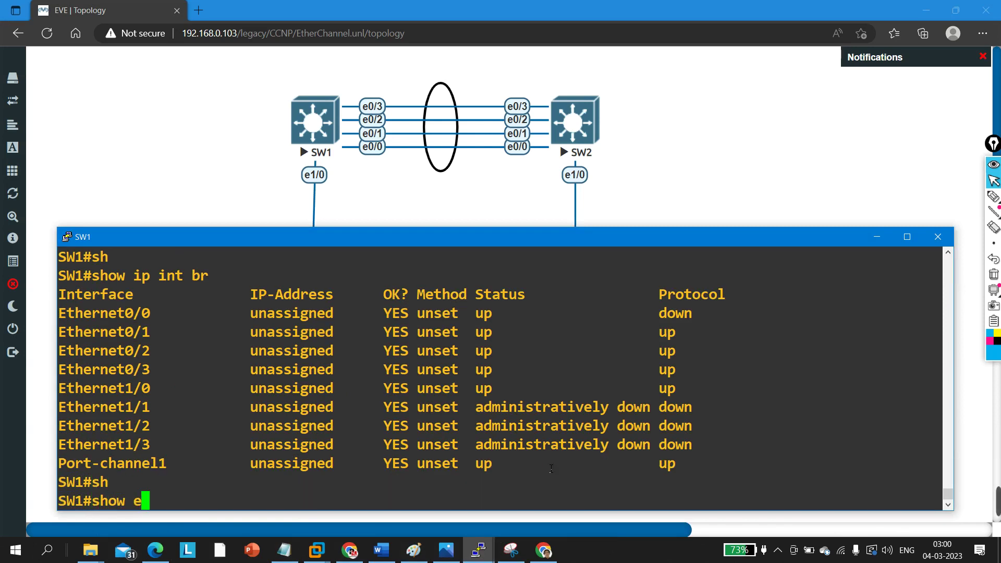
pyautogui.press('Tab')
pyautogui.write('c')
pyautogui.press('Tab')
pyautogui.write('s')
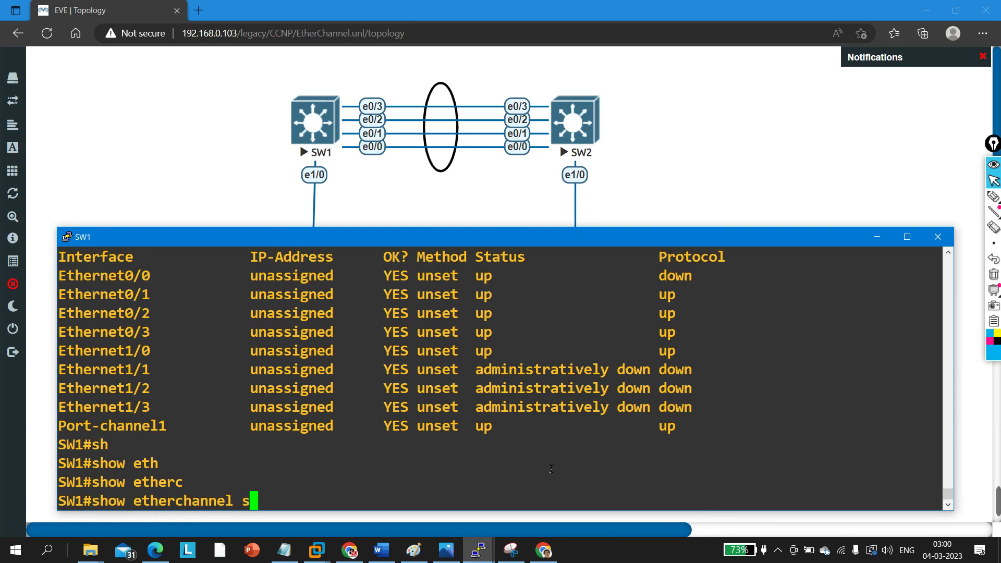
pyautogui.press('BackSpace')
pyautogui.write('pro')
pyautogui.press('Tab')
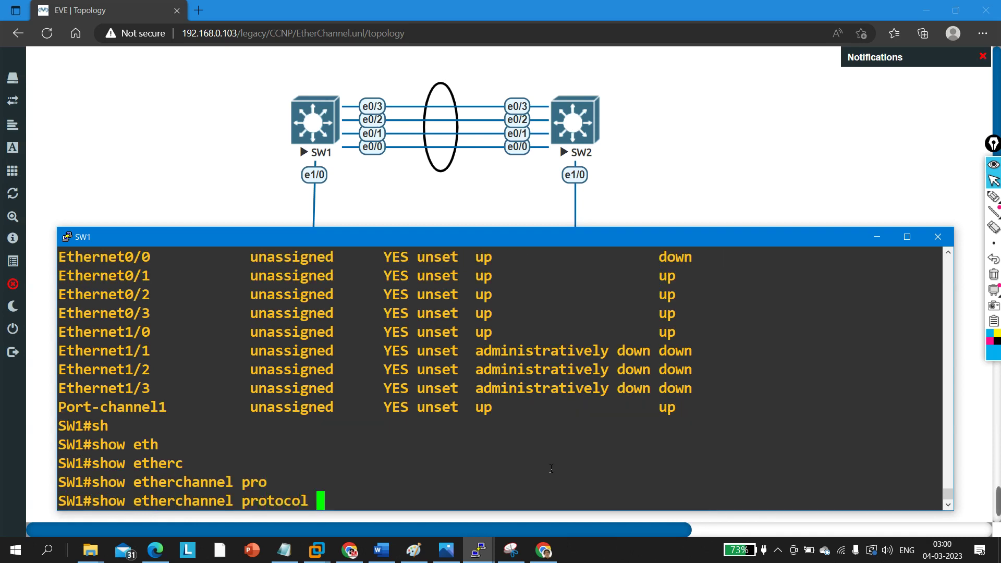
pyautogui.press('Return')
pyautogui.moveTo(167, 463); pyautogui.dragTo(335, 468)
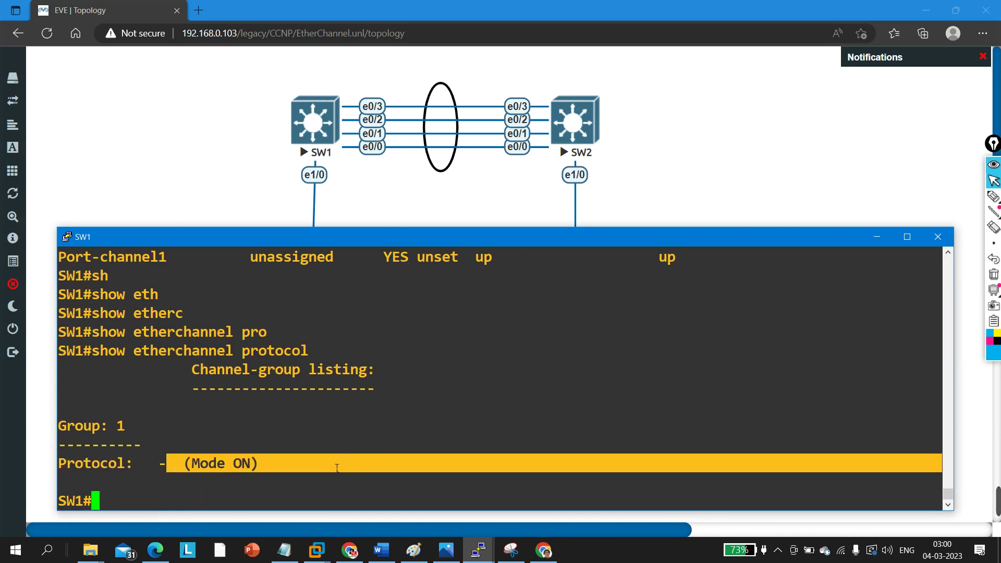
# - Bring up the SW2 console and leave configuration mode
pyautogui.moveTo(472, 554)
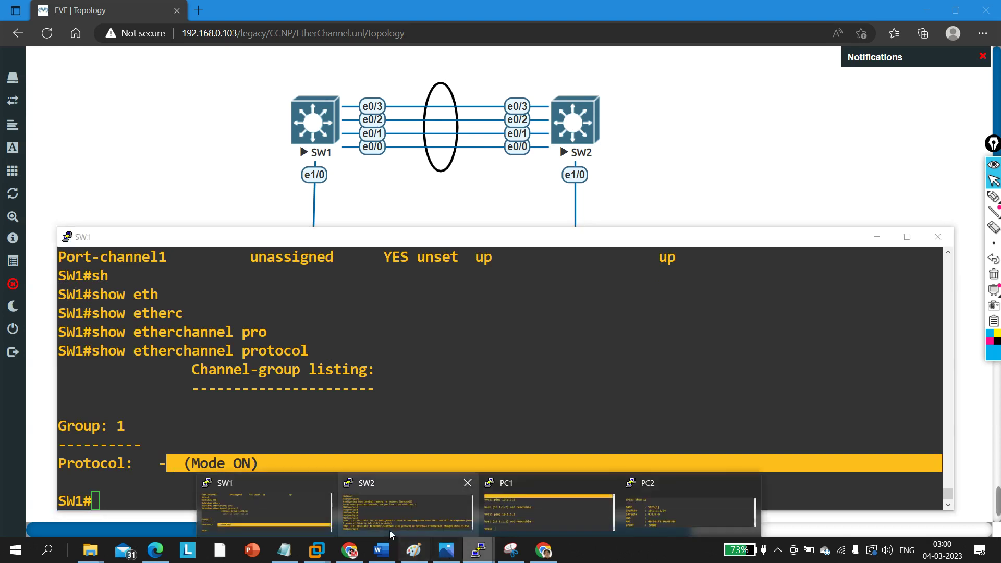
pyautogui.click(408, 508)
pyautogui.press('Return')
pyautogui.press('Return')
pyautogui.press('Return')
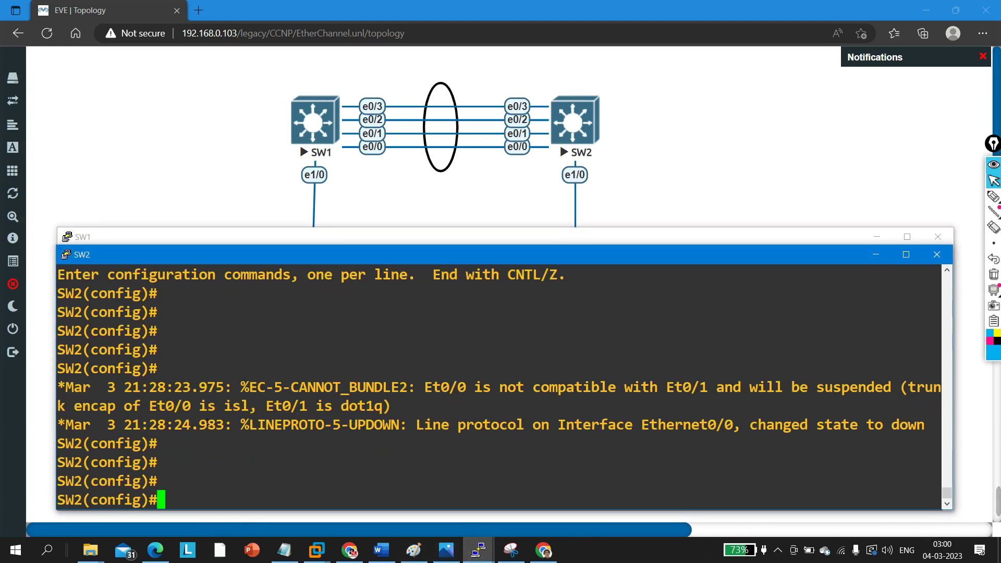
pyautogui.hotkey('ctrl', 'z')
pyautogui.press('Return')
pyautogui.press('Return')
pyautogui.press('Return')
pyautogui.press('Return')
pyautogui.press('Return')
pyautogui.press('Return')
pyautogui.press('Return')
pyautogui.press('Return')
pyautogui.press('Return')
pyautogui.press('Return')
pyautogui.press('Return')
pyautogui.press('Return')
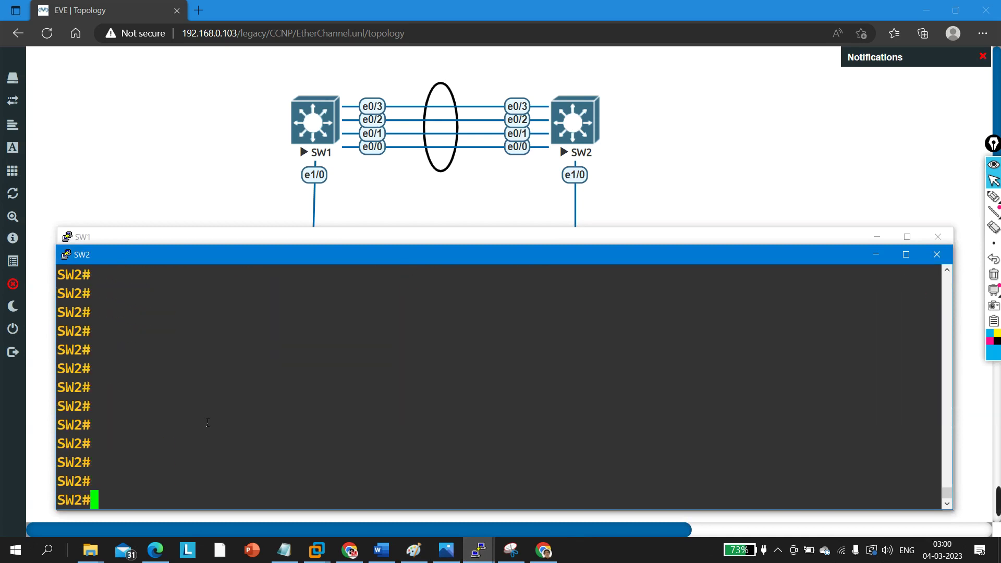
# - Run show etherchannel protocol on SW2, showing channel group 2 in Mode ON
pyautogui.write('sh')
pyautogui.press('Tab')
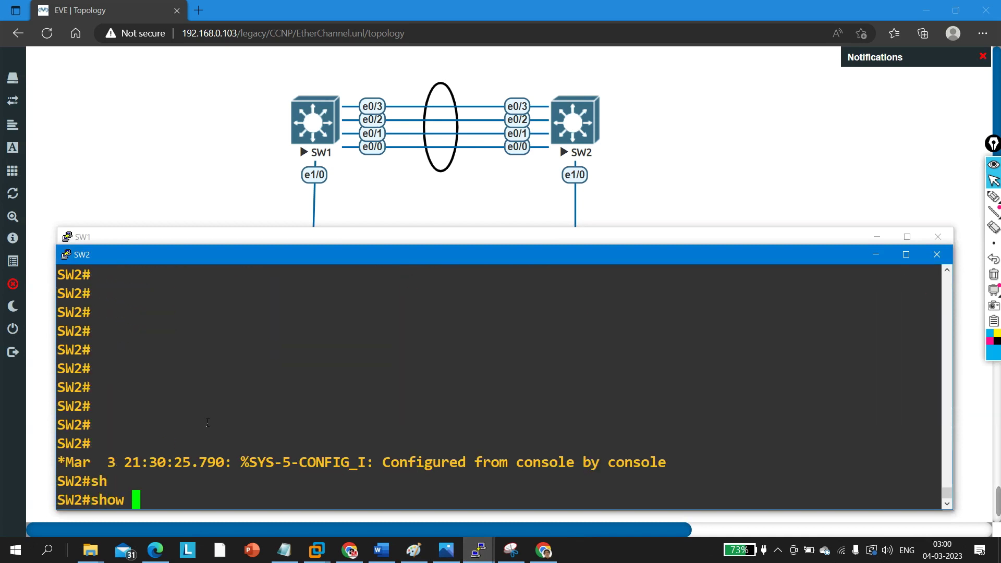
pyautogui.write('eth')
pyautogui.press('Tab')
pyautogui.write('c')
pyautogui.press('Tab')
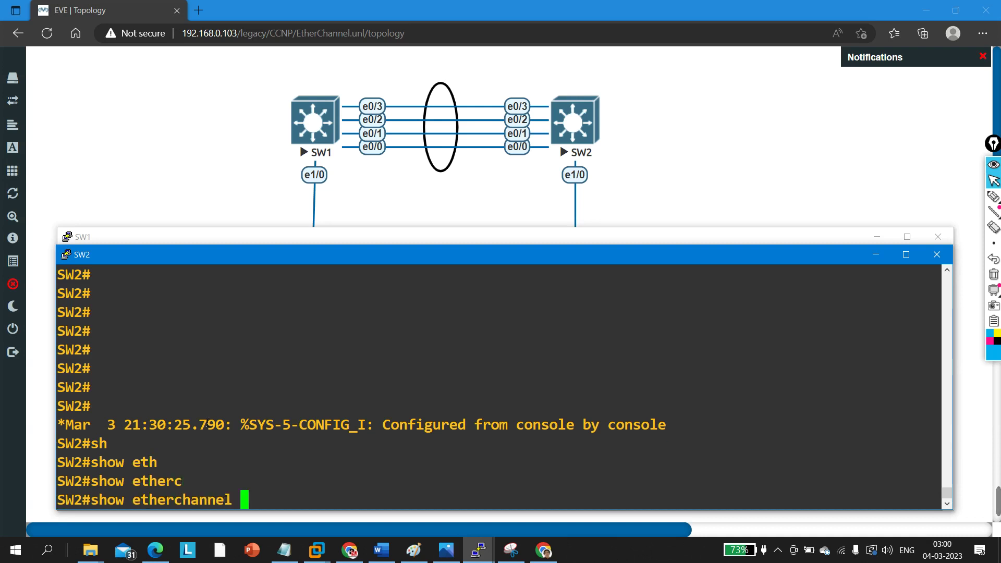
pyautogui.write('pro')
pyautogui.press('Tab')
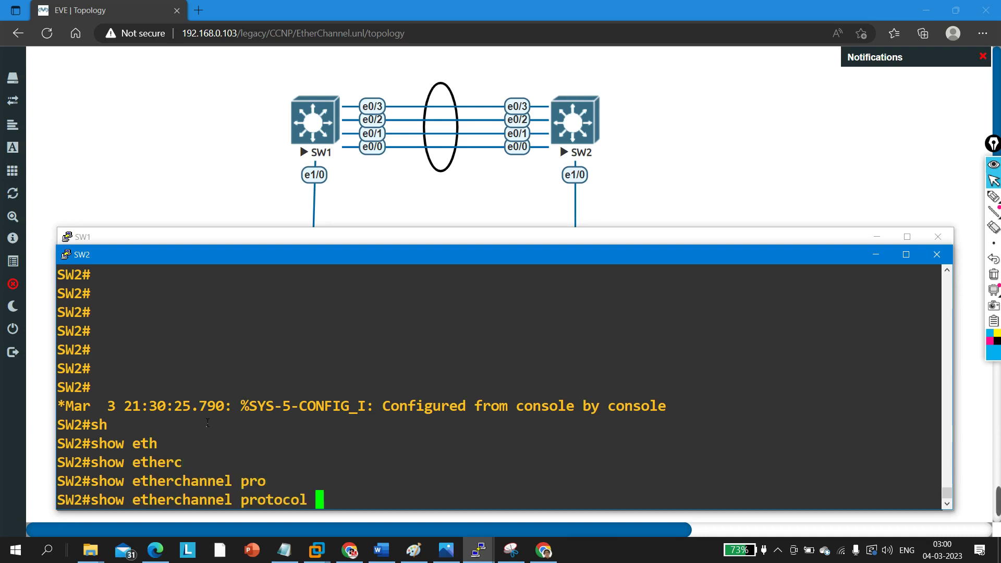
pyautogui.press('Return')
pyautogui.moveTo(103, 464); pyautogui.dragTo(363, 466)
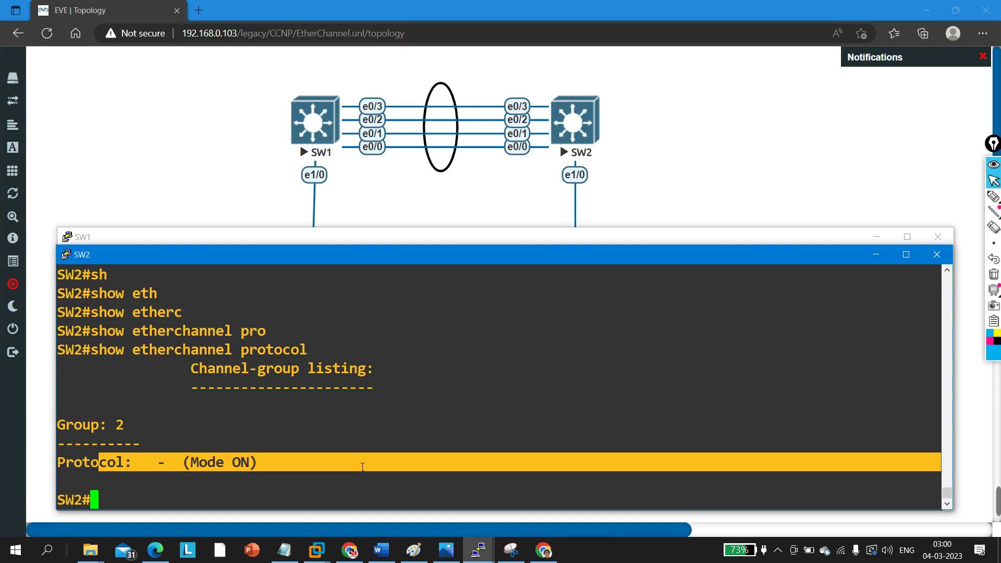
pyautogui.click(363, 466)
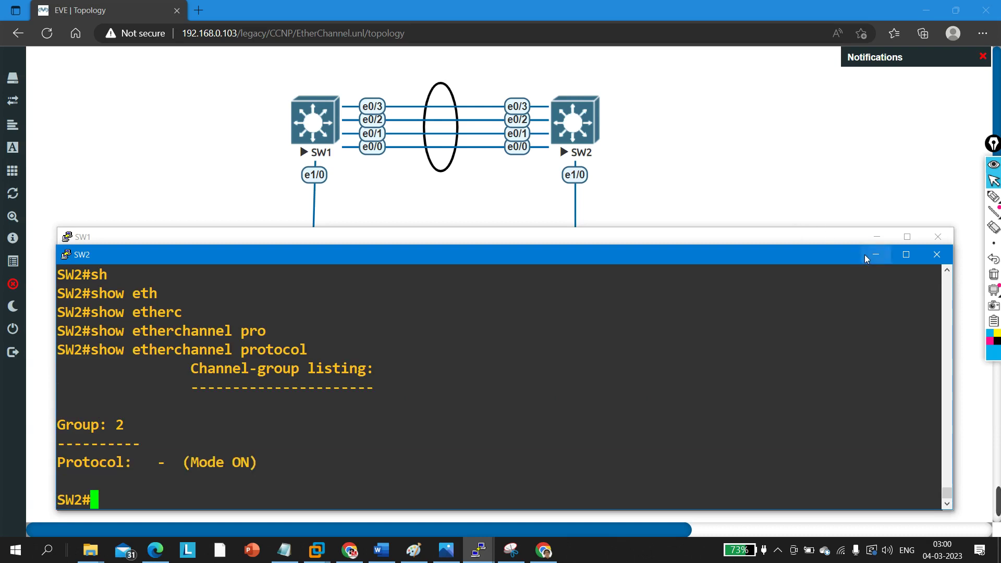
# - Run show ip int br on SW2, confirm Port-channel2 is up/up, then minimize SW2's console
pyautogui.write('sh')
pyautogui.press('Tab')
pyautogui.write('ip')
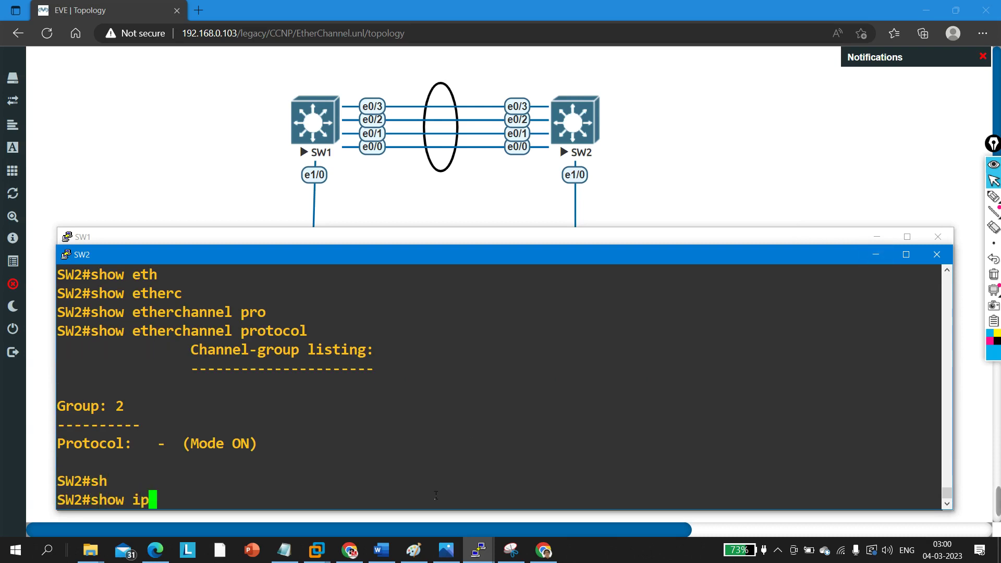
pyautogui.write(' int br')
pyautogui.press('Return')
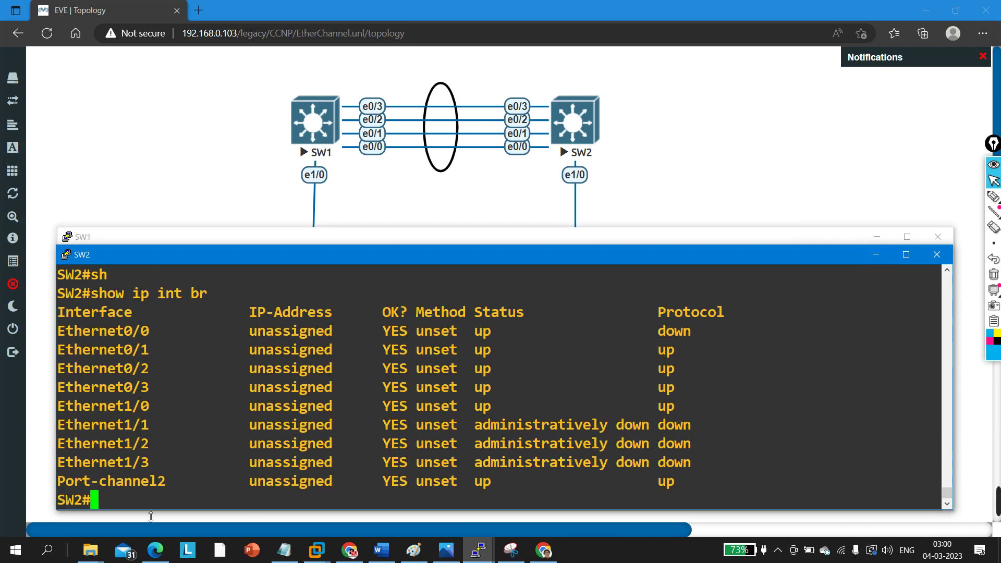
pyautogui.moveTo(459, 487); pyautogui.dragTo(508, 488)
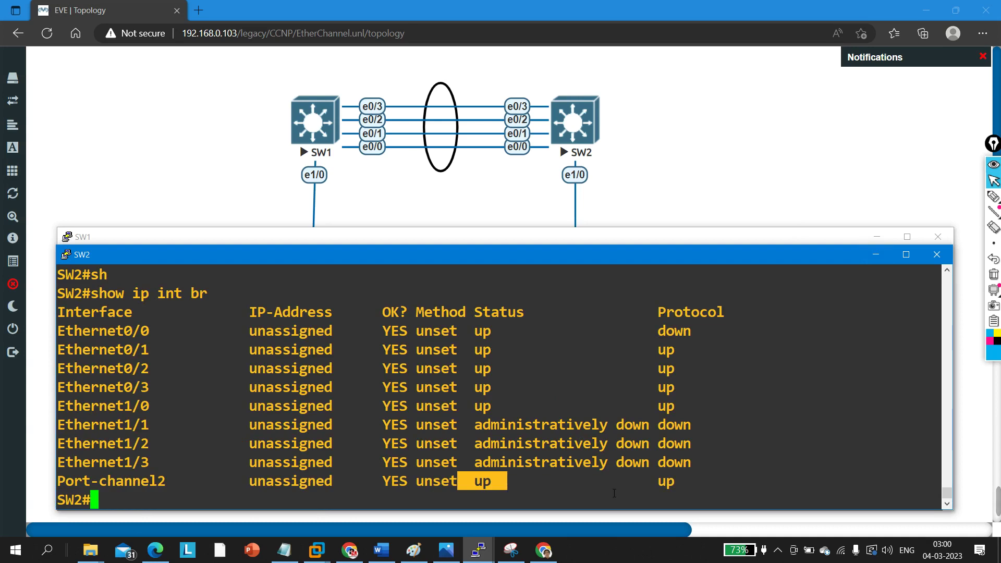
pyautogui.moveTo(651, 485); pyautogui.dragTo(726, 483)
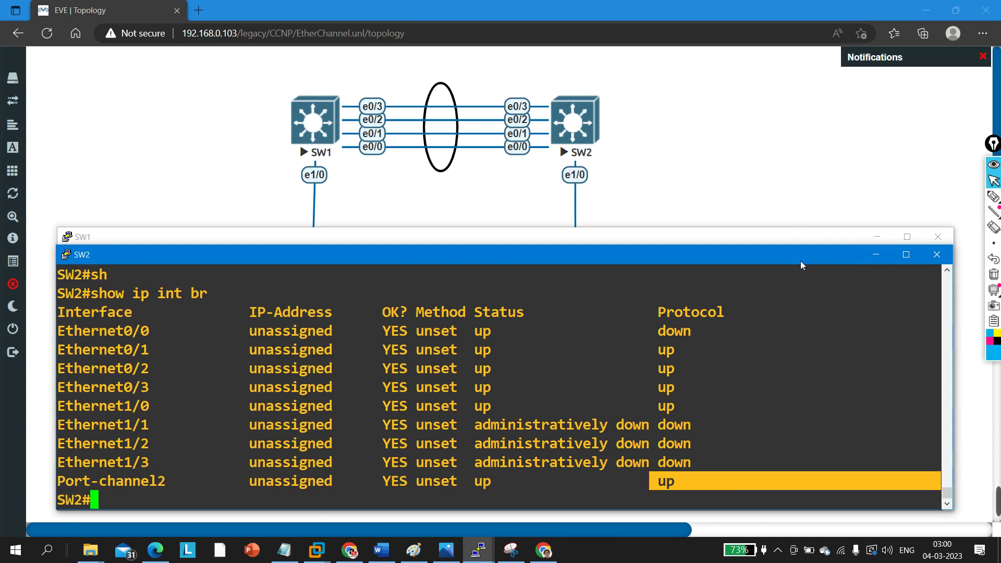
pyautogui.click(875, 254)
# - Run show etherchannel detail on SW1, finding Et0/0 suspended: isl on Et0/0 versus dot1q on Et0/1
pyautogui.press('Return')
pyautogui.press('Return')
pyautogui.press('Return')
pyautogui.press('Return')
pyautogui.press('Return')
pyautogui.press('Return')
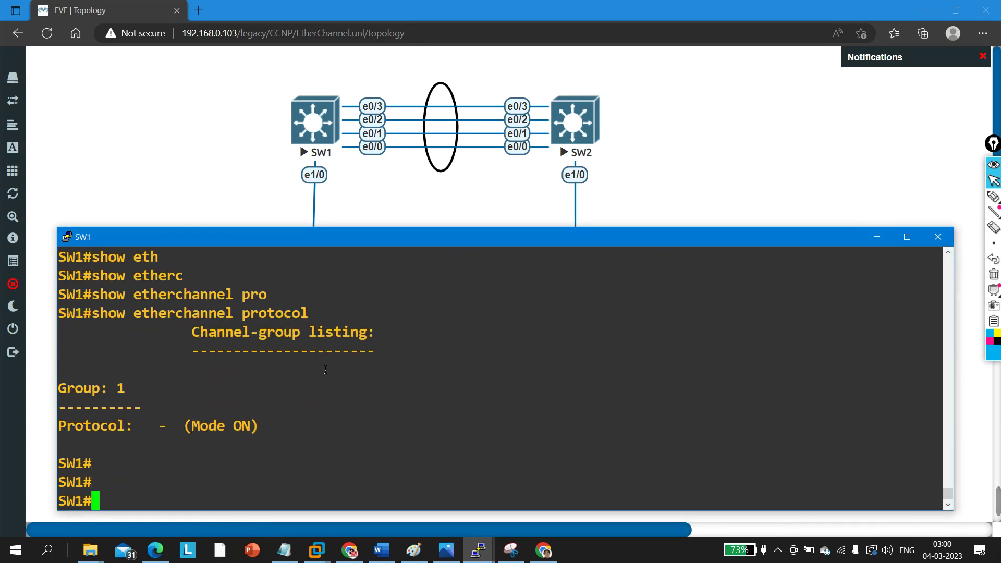
pyautogui.write('show ')
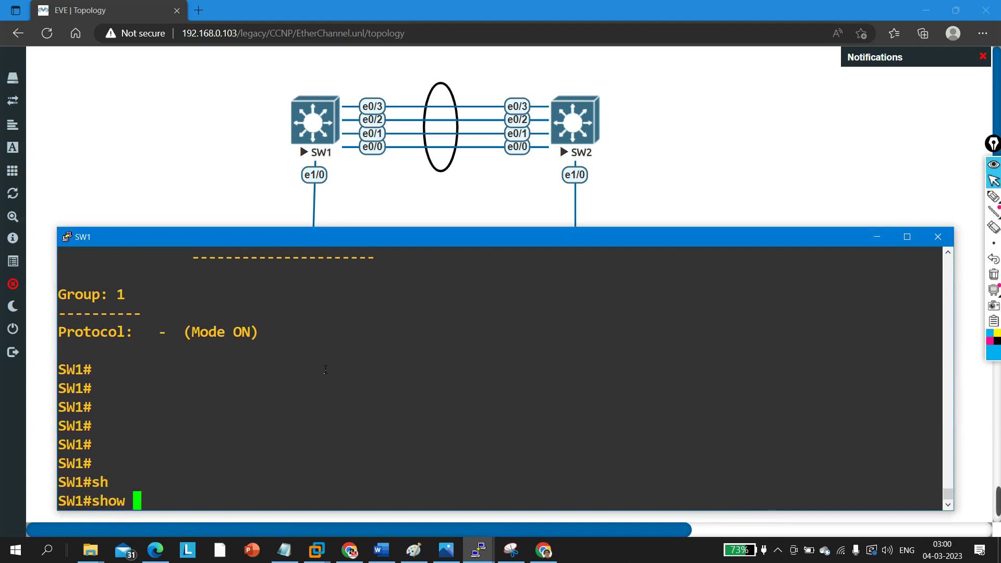
pyautogui.write('etherc')
pyautogui.press('Tab')
pyautogui.write('de')
pyautogui.press('Tab')
pyautogui.press('Return')
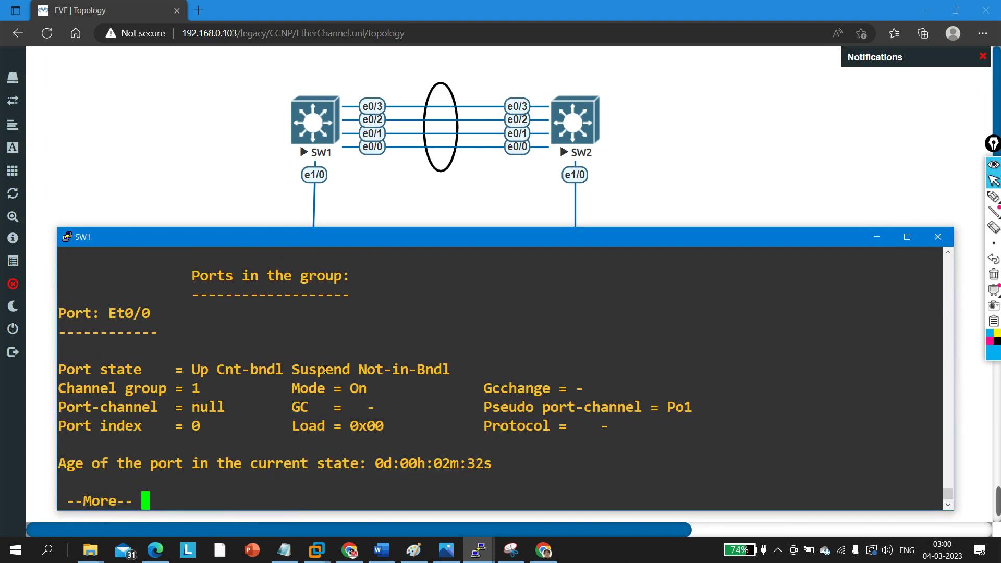
pyautogui.press('Return')
pyautogui.press('Return')
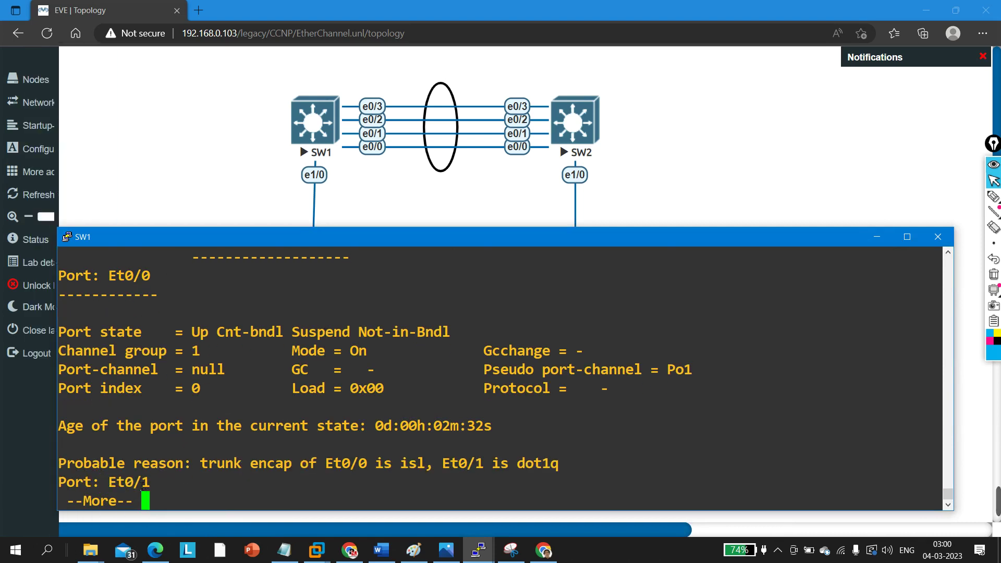
pyautogui.moveTo(81, 466); pyautogui.dragTo(426, 466)
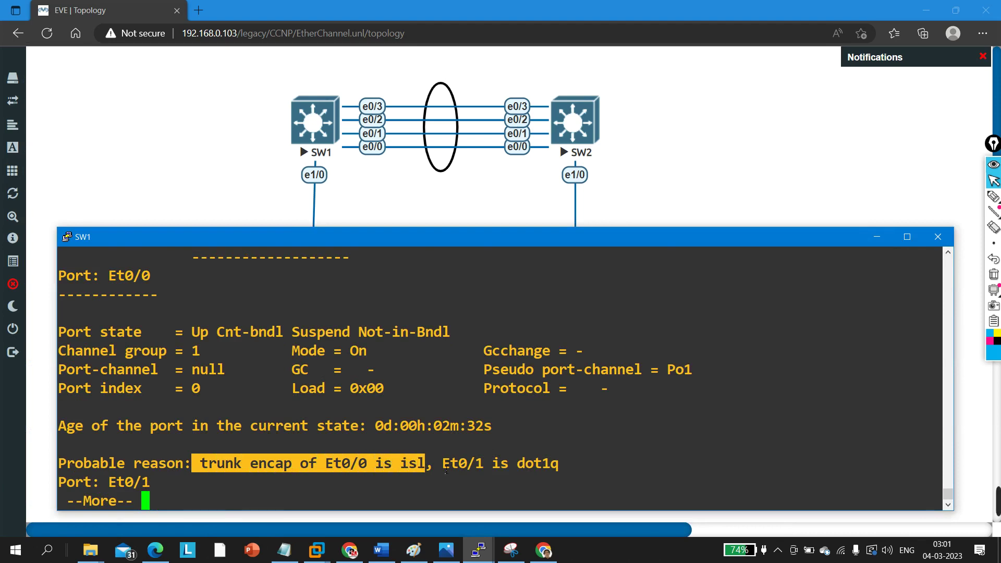
pyautogui.click(445, 471)
pyautogui.moveTo(445, 470); pyautogui.dragTo(569, 474)
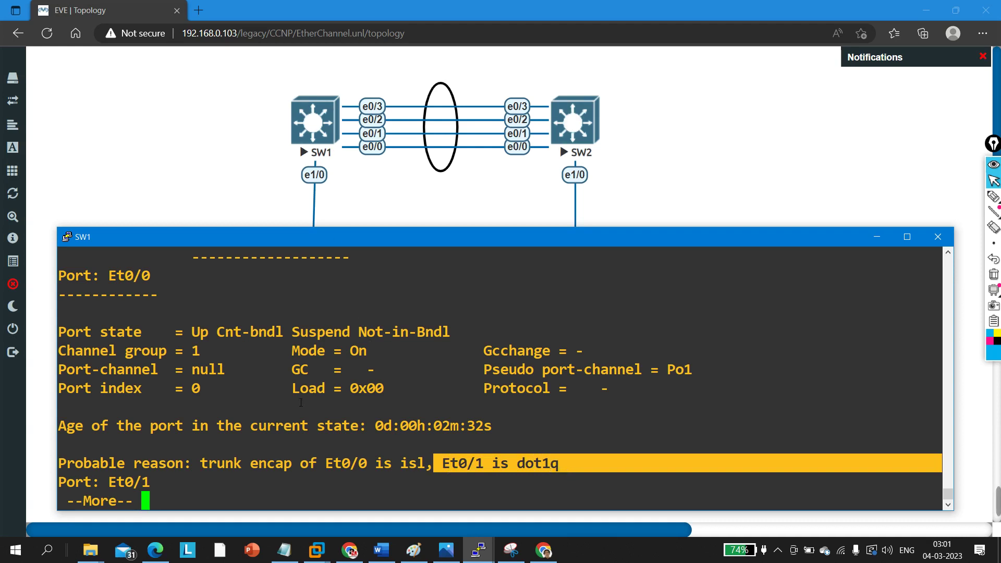
pyautogui.click(307, 421)
pyautogui.press('q')
pyautogui.press('Return')
pyautogui.press('Return')
pyautogui.press('Return')
pyautogui.press('Return')
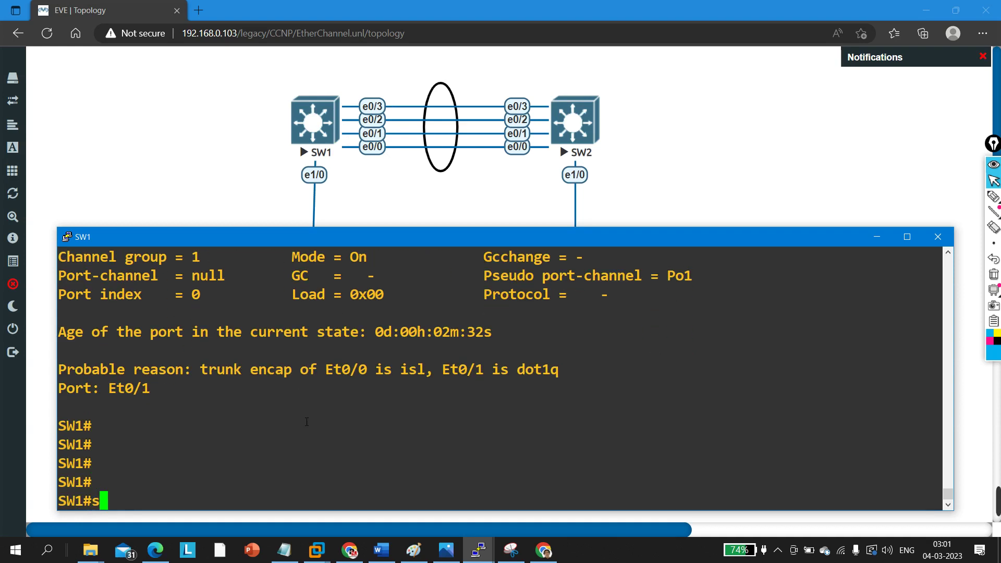
# - Run show int trunk on SW1, confirming Po1 trunks with 802.1q on native VLAN 1
pyautogui.write('sh')
pyautogui.press('Tab')
pyautogui.write('int tr')
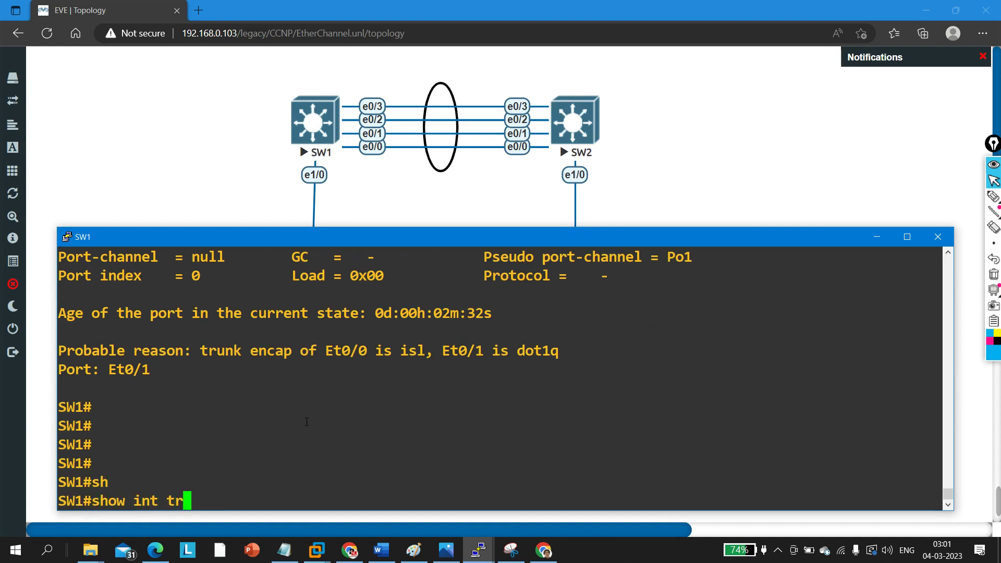
pyautogui.press('Tab')
pyautogui.press('Return')
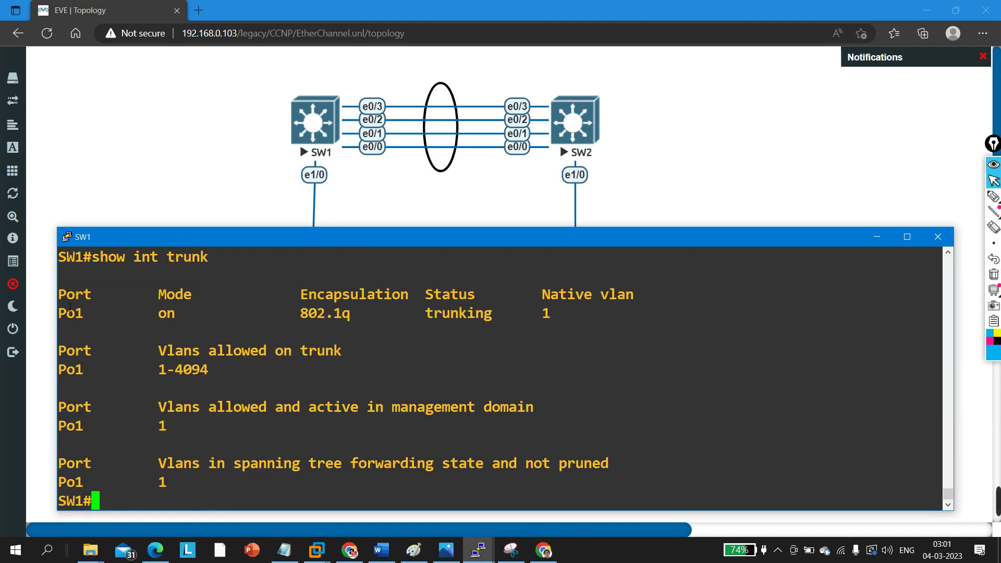
pyautogui.moveTo(67, 324); pyautogui.dragTo(141, 324)
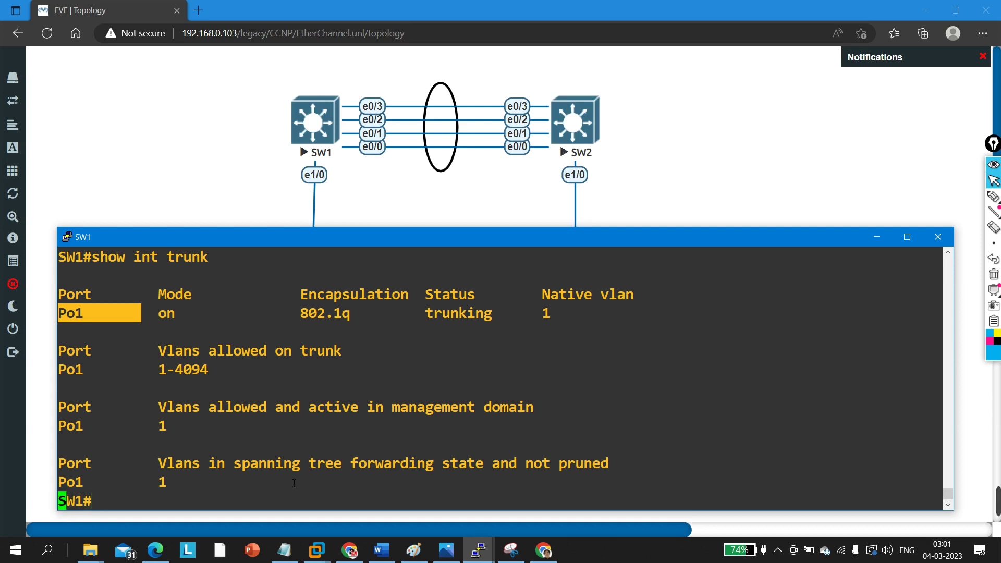
pyautogui.press('Return')
pyautogui.press('Return')
pyautogui.press('Return')
pyautogui.press('Return')
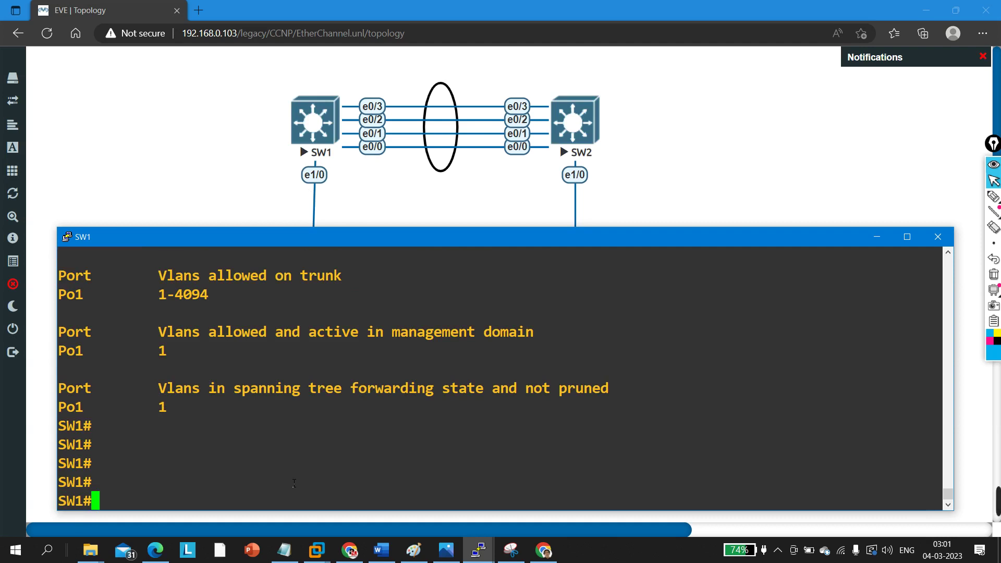
pyautogui.press('Up')
pyautogui.press('BackSpace')
pyautogui.press('BackSpace')
pyautogui.press('BackSpace')
pyautogui.press('BackSpace')
pyautogui.press('BackSpace')
pyautogui.press('BackSpace')
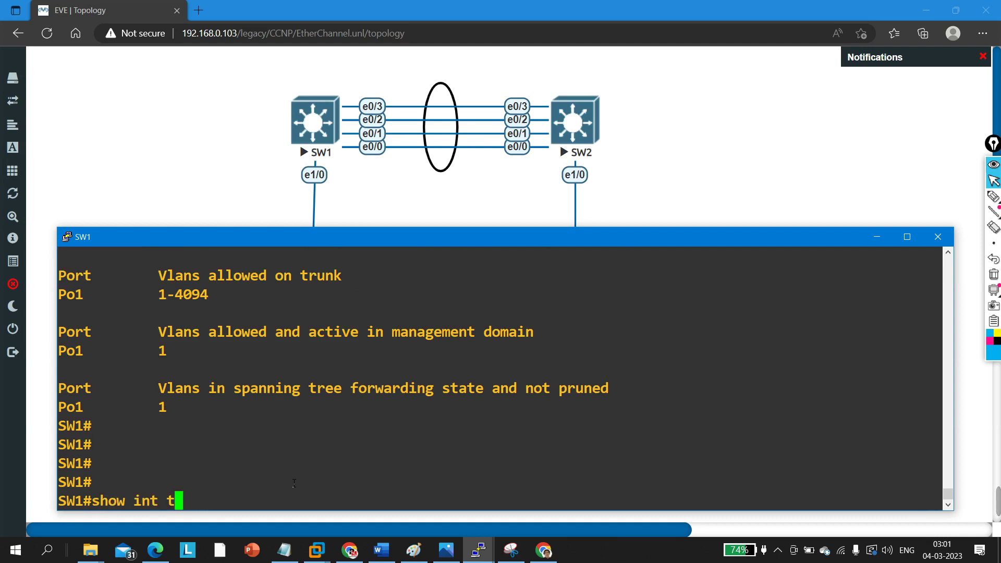
# - Run show int e0/0 switchport with SW1's console maximized, revealing Et0/0's isl trunking encapsulation
pyautogui.write('e0/0')
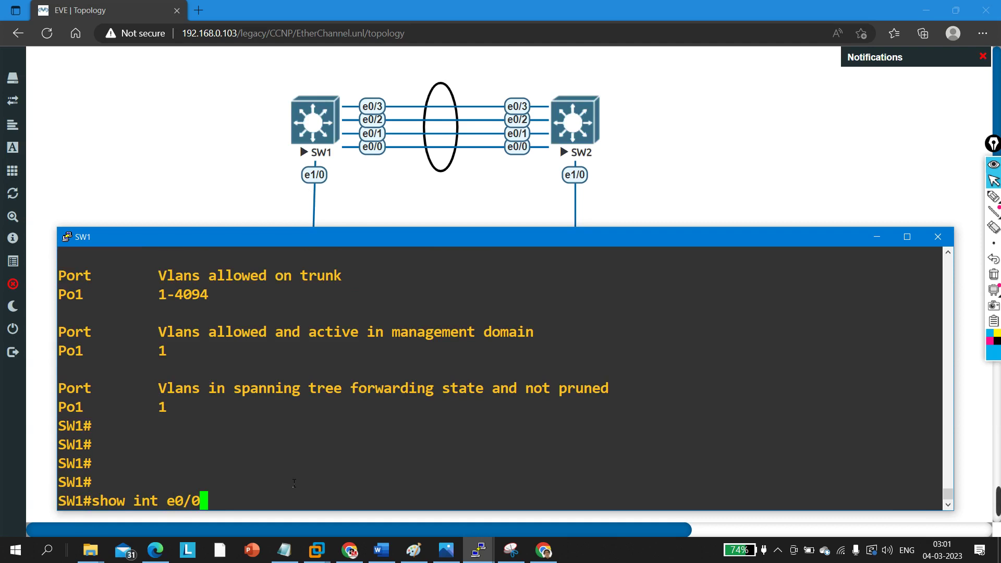
pyautogui.write(' sw')
pyautogui.press('Tab')
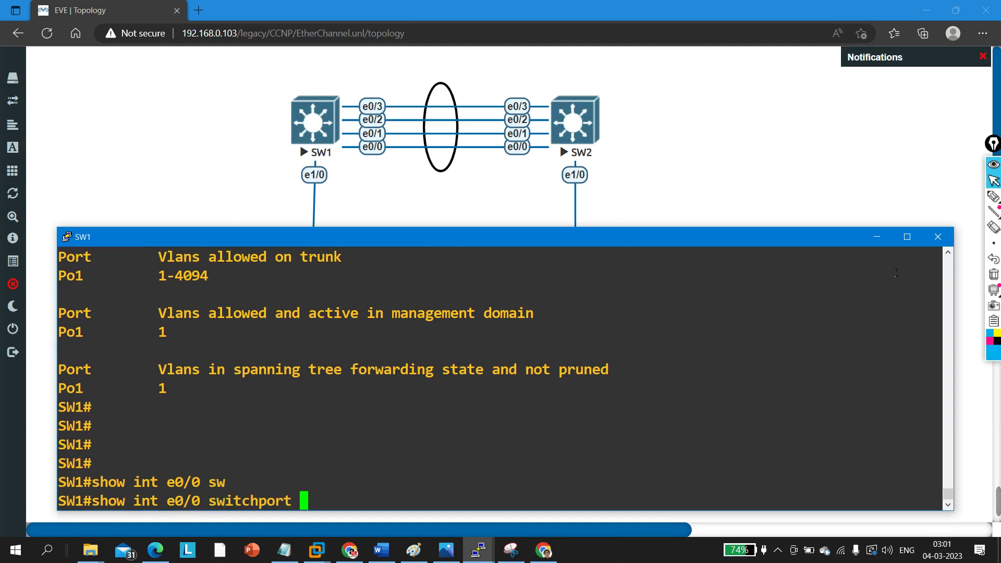
pyautogui.click(907, 237)
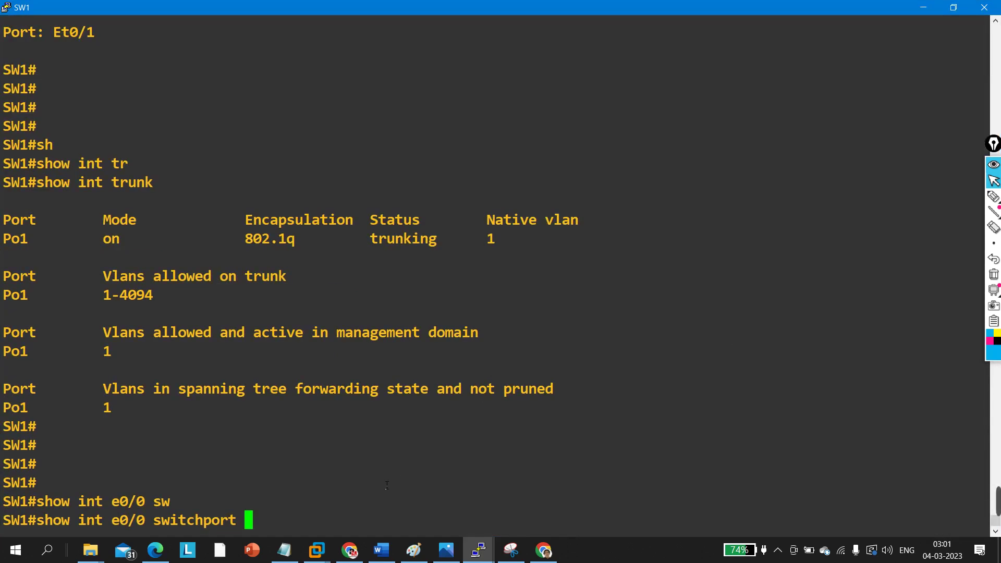
pyautogui.press('Return')
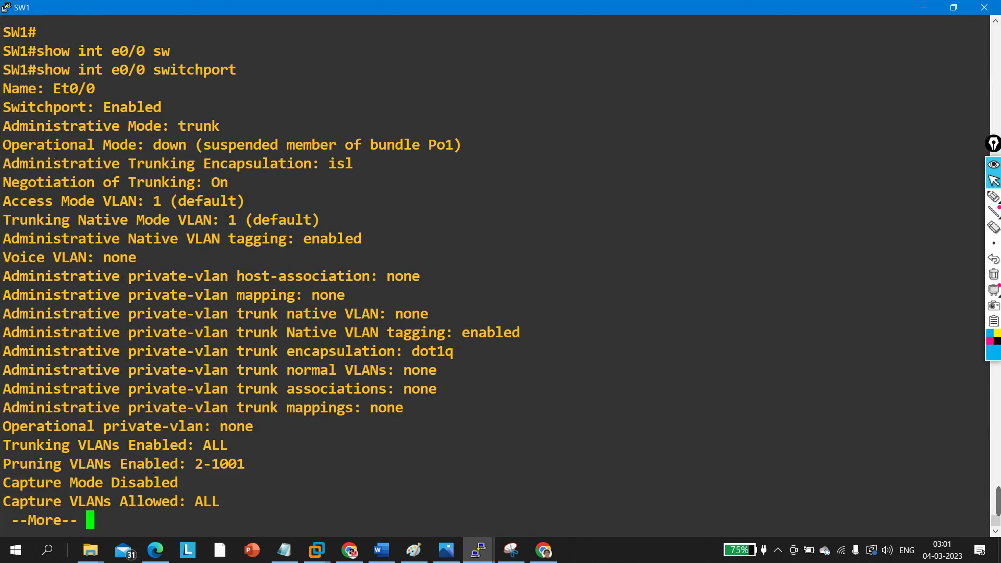
pyautogui.moveTo(4, 163); pyautogui.dragTo(366, 172)
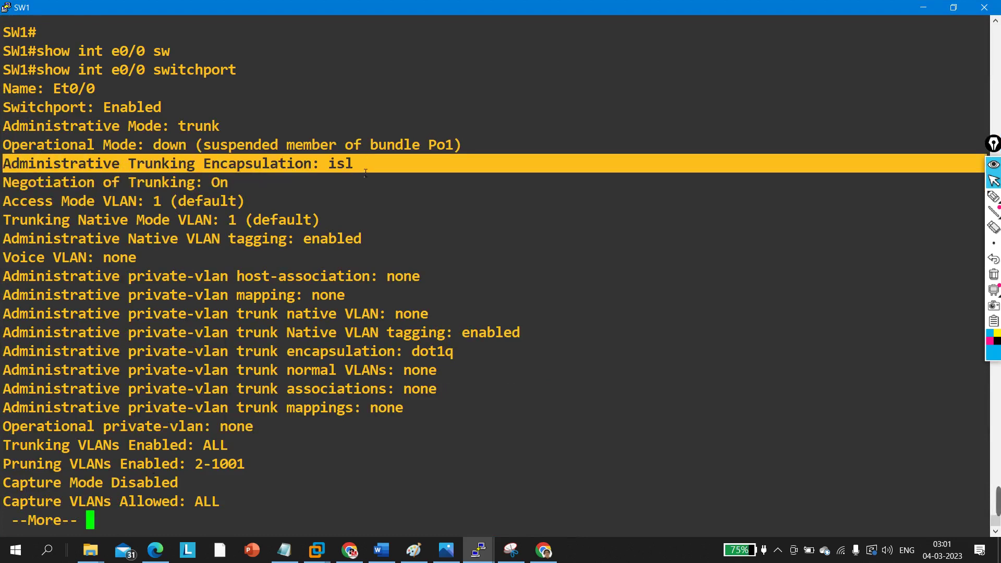
pyautogui.press('space')
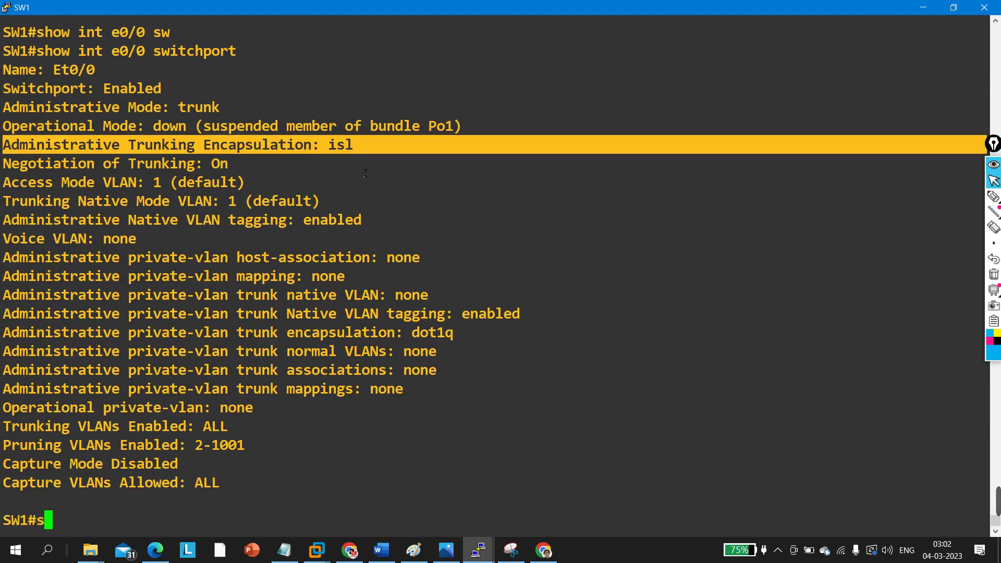
pyautogui.press('Up')
pyautogui.press('Left')
pyautogui.press('Left')
pyautogui.press('Left')
pyautogui.press('Left')
pyautogui.press('Left')
pyautogui.press('Left')
pyautogui.press('Left')
pyautogui.press('Left')
pyautogui.press('Left')
pyautogui.press('Left')
pyautogui.press('Left')
pyautogui.press('Left')
# - Check switchport details for Et0/1 and Et0/2, both trunking with dot1q encapsulation
pyautogui.press('BackSpace')
pyautogui.write('1')
pyautogui.press('Return')
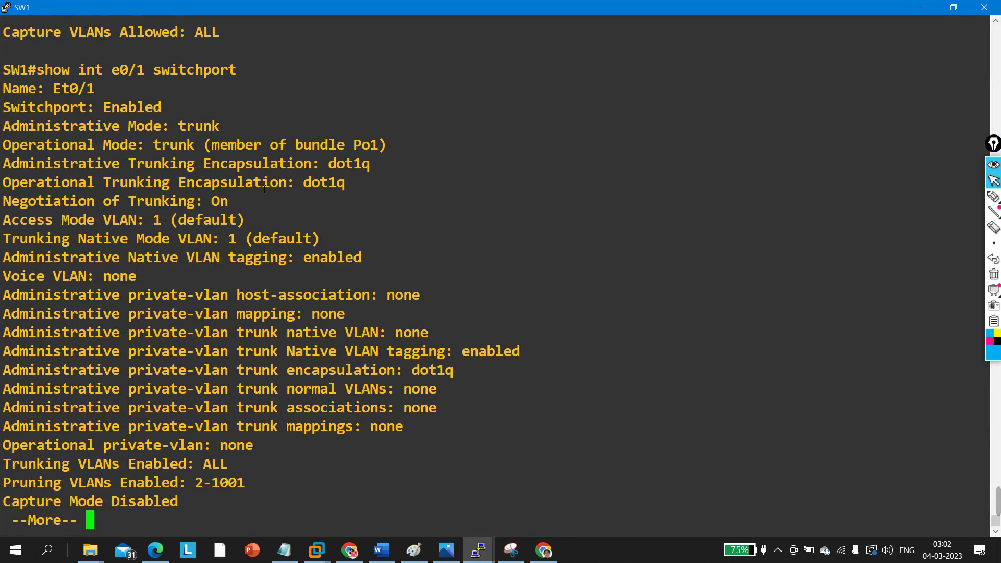
pyautogui.moveTo(377, 164); pyautogui.dragTo(5, 167)
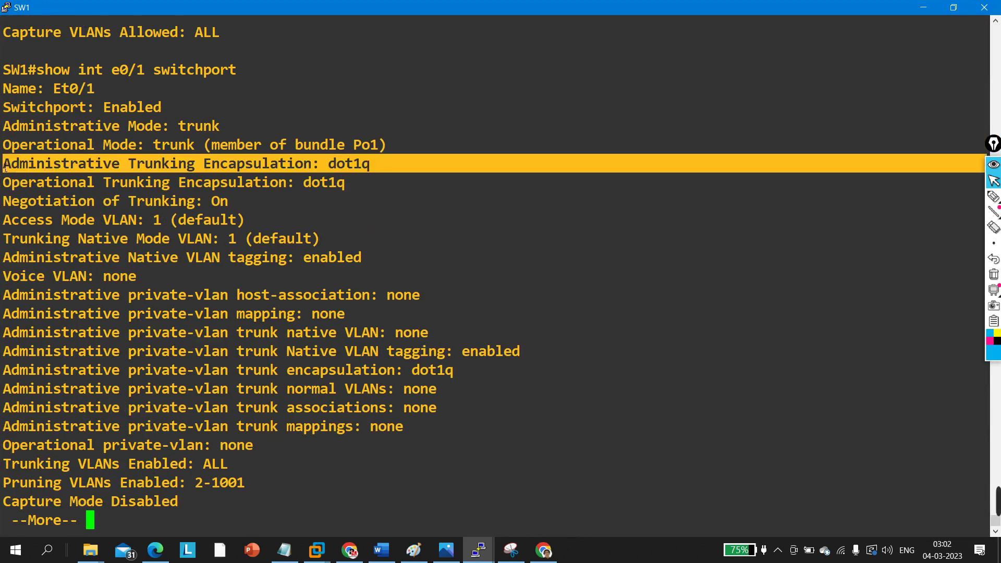
pyautogui.press('space')
pyautogui.press('Up')
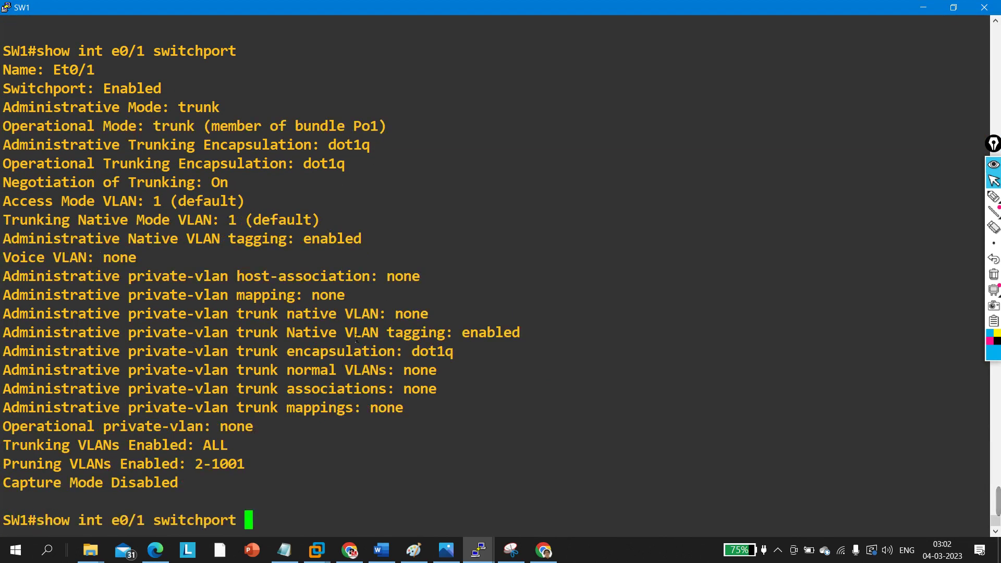
pyautogui.press('Left')
pyautogui.press('Left')
pyautogui.press('Left')
pyautogui.press('Left')
pyautogui.press('Left')
pyautogui.press('Left')
pyautogui.press('Left')
pyautogui.press('Left')
pyautogui.press('Left')
pyautogui.press('Left')
pyautogui.press('Left')
pyautogui.press('Left')
pyautogui.press('Left')
pyautogui.press('Delete')
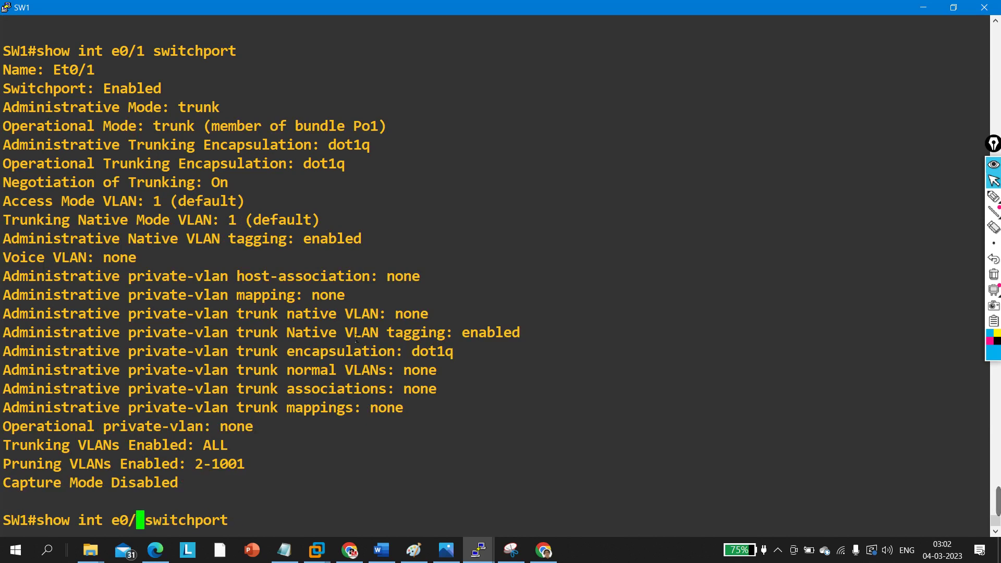
pyautogui.write('2')
pyautogui.press('Return')
pyautogui.moveTo(375, 164); pyautogui.dragTo(139, 164)
pyautogui.press('space')
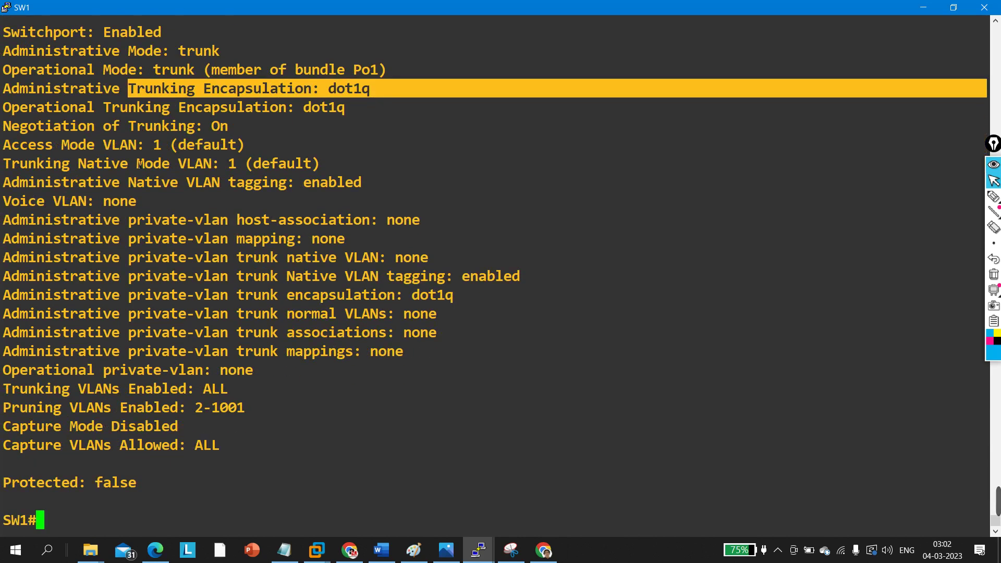
# - Check Et0/3's switchport details after fixing a mistyped interface, confirming dot1q trunking in Po1
pyautogui.press('Up')
pyautogui.press('Left')
pyautogui.press('Left')
pyautogui.press('Left')
pyautogui.press('Left')
pyautogui.press('Left')
pyautogui.press('Left')
pyautogui.press('Left')
pyautogui.press('Left')
pyautogui.press('Left')
pyautogui.press('Left')
pyautogui.press('Left')
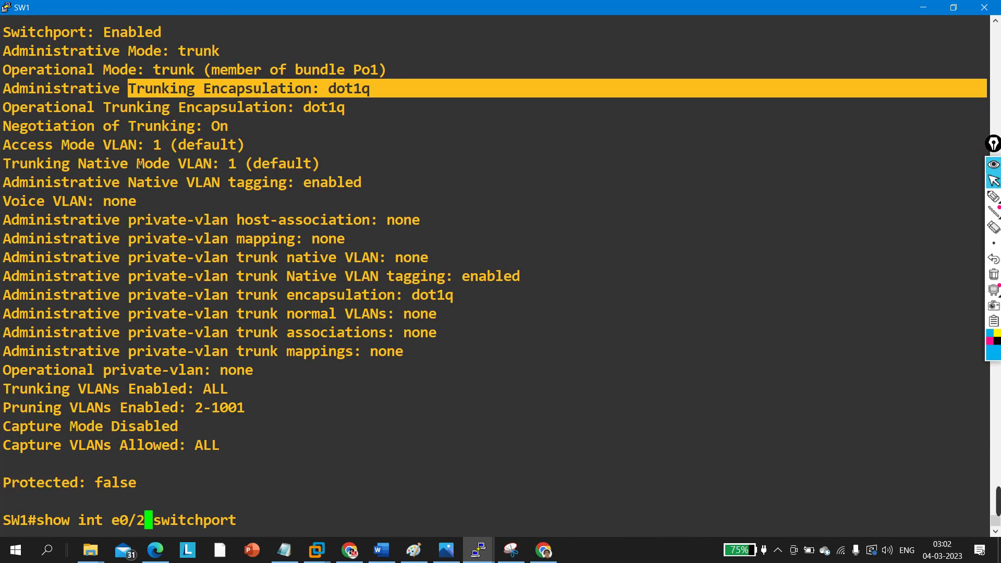
pyautogui.write('3')
pyautogui.press('Return')
pyautogui.press('Up')
pyautogui.press('Left')
pyautogui.press('Left')
pyautogui.press('Left')
pyautogui.press('Left')
pyautogui.press('Left')
pyautogui.press('Left')
pyautogui.press('Left')
pyautogui.press('Left')
pyautogui.press('Left')
pyautogui.press('Left')
pyautogui.press('Left')
pyautogui.press('Left')
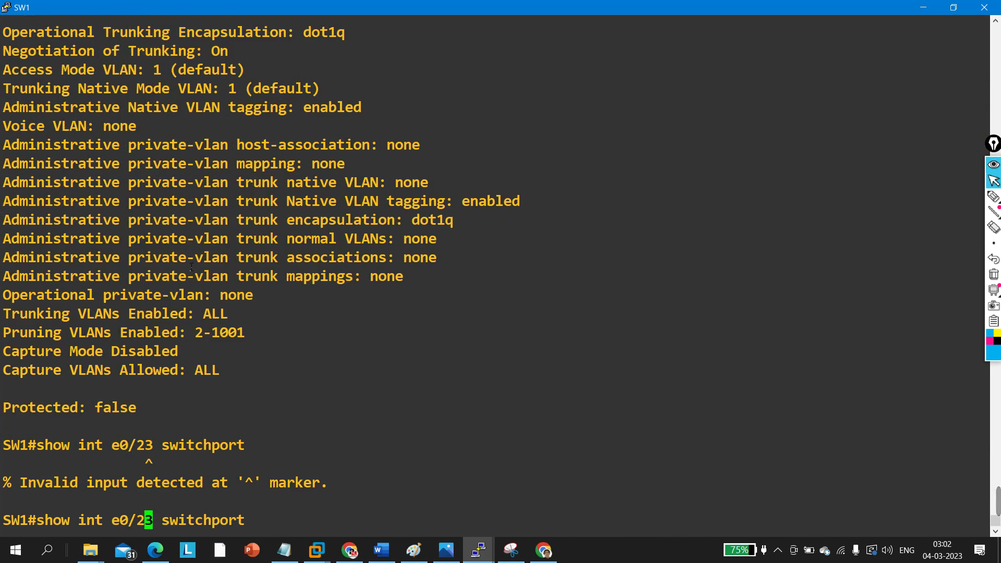
pyautogui.press('BackSpace')
pyautogui.press('Return')
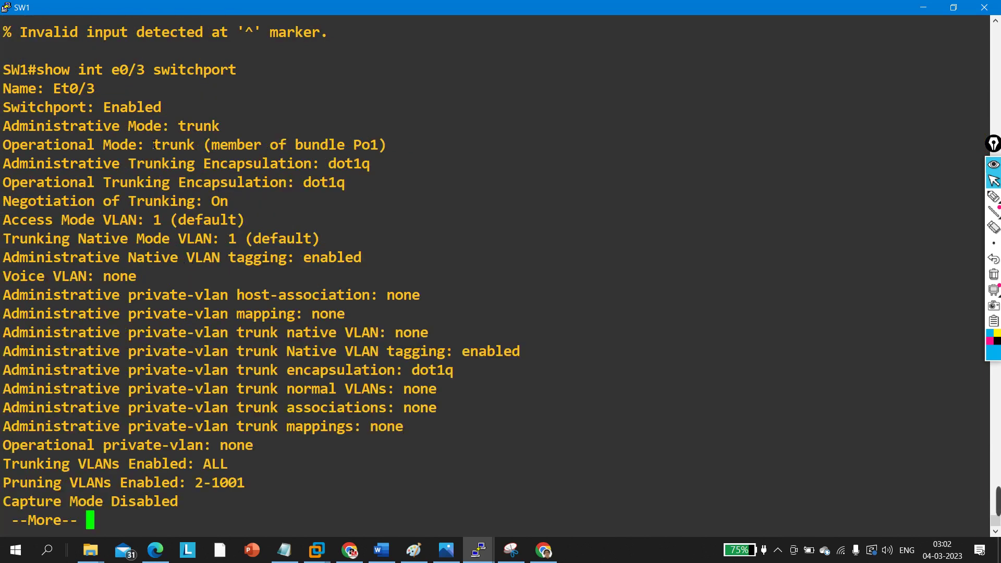
pyautogui.moveTo(85, 167); pyautogui.dragTo(416, 164)
pyautogui.click(445, 320)
pyautogui.press('space')
pyautogui.press('Return')
pyautogui.press('Return')
pyautogui.press('Return')
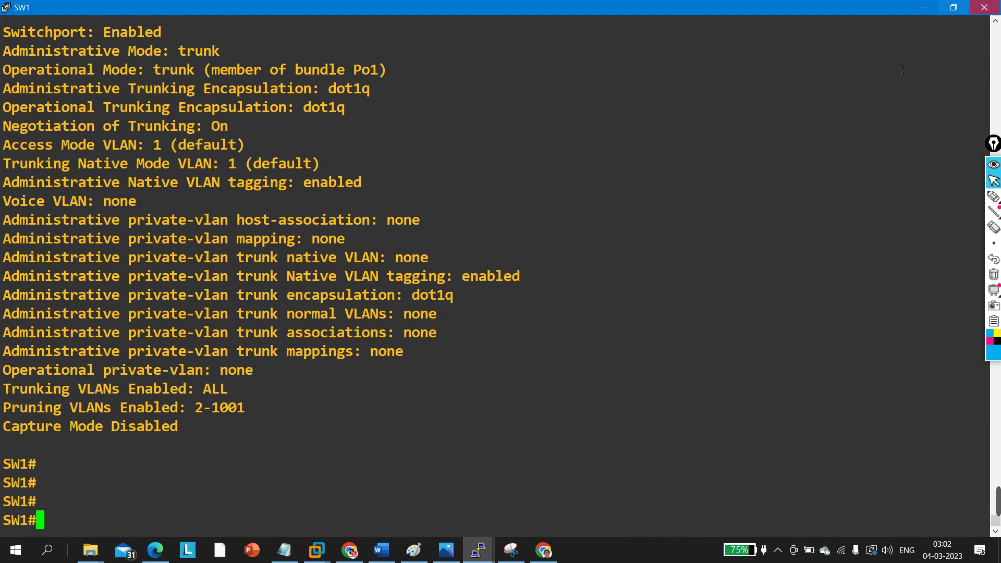
# - Rerun show etherchannel detail to Et0/0's isl-versus-dot1q suspension reason, then restore SW1's console window
pyautogui.press('Up')
pyautogui.press('Up')
pyautogui.press('Up')
pyautogui.press('Up')
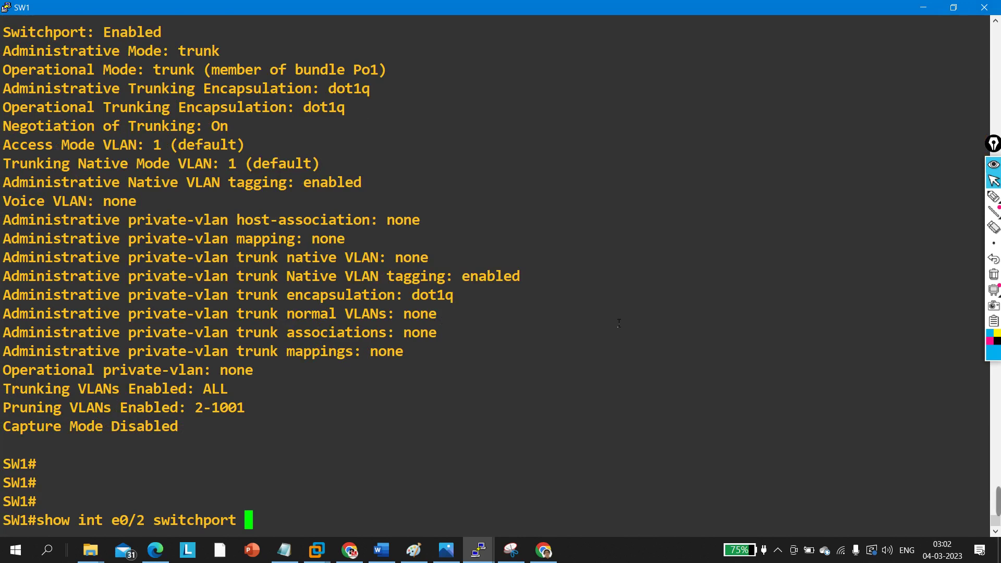
pyautogui.press('Up')
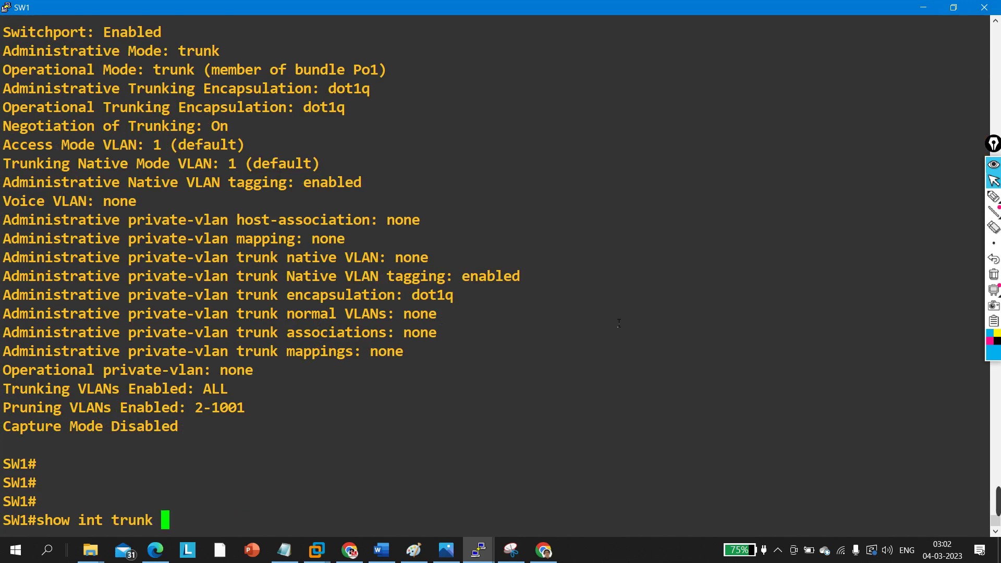
pyautogui.press('Up')
pyautogui.press('Return')
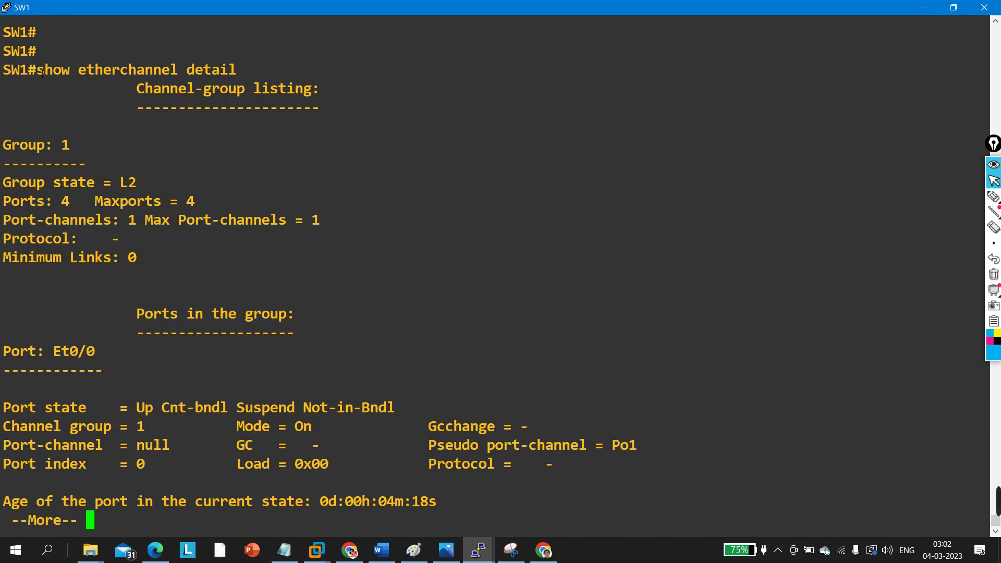
pyautogui.moveTo(42, 73); pyautogui.dragTo(264, 73)
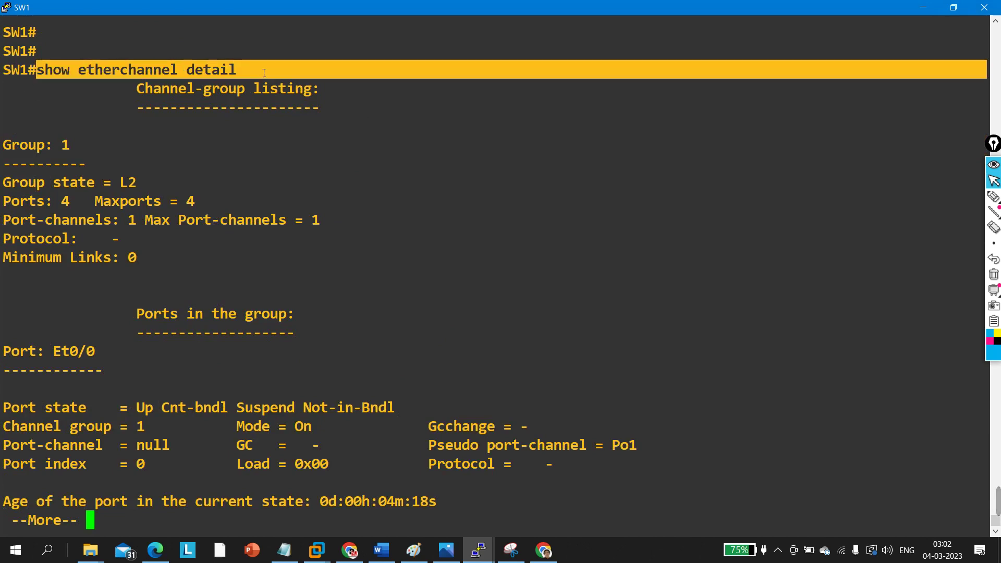
pyautogui.press('Return')
pyautogui.press('Return')
pyautogui.press('Return')
pyautogui.press('Return')
pyautogui.press('Return')
pyautogui.press('Return')
pyautogui.press('Return')
pyautogui.press('Return')
pyautogui.press('Return')
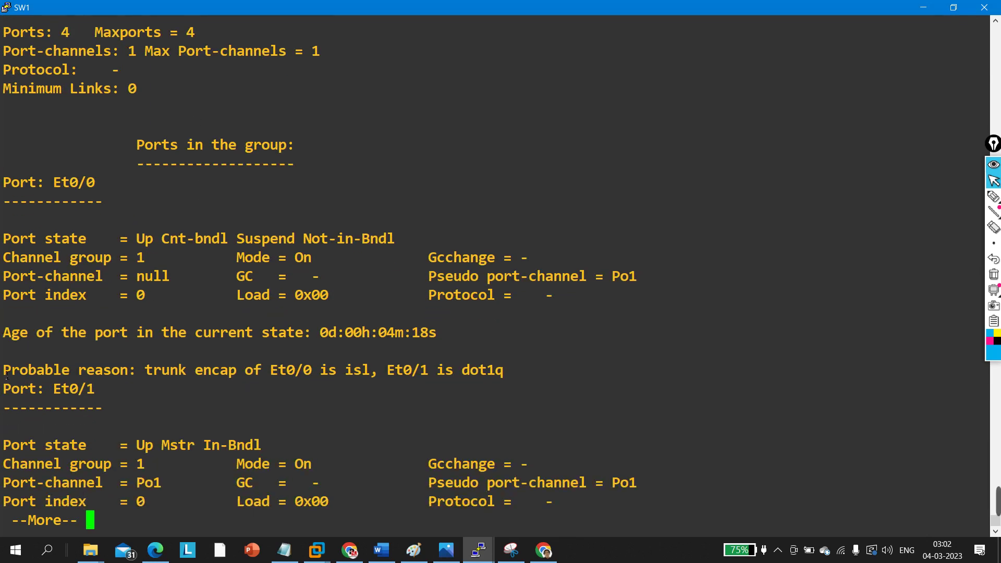
pyautogui.moveTo(6, 374); pyautogui.dragTo(532, 376)
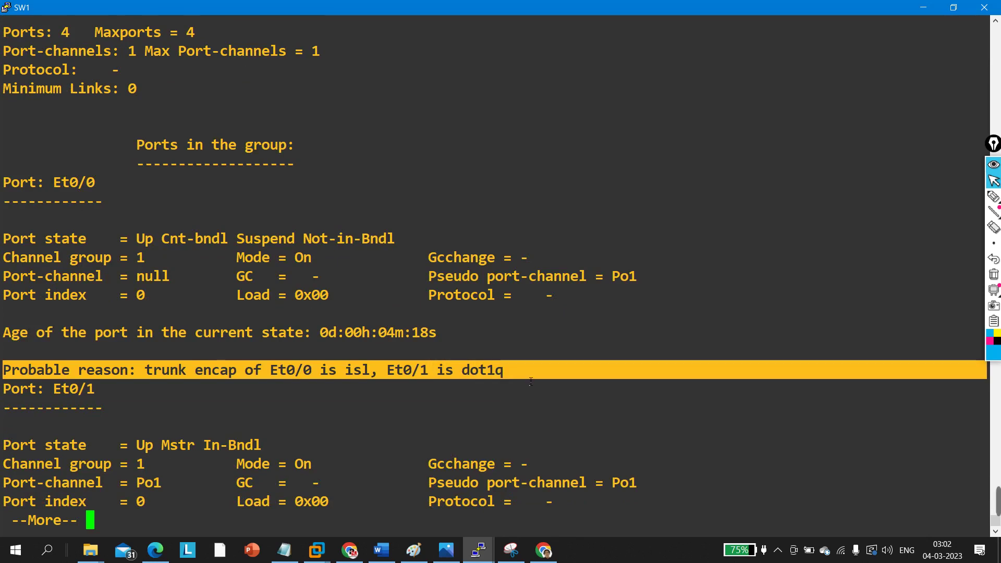
pyautogui.click(530, 382)
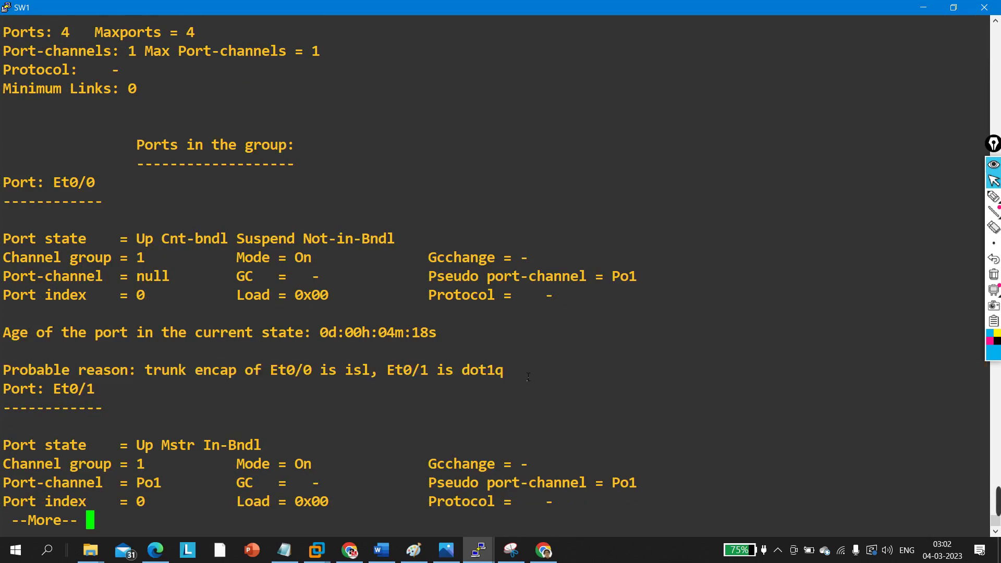
pyautogui.click(953, 7)
pyautogui.press('Return')
pyautogui.press('Return')
pyautogui.press('Return')
pyautogui.press('Return')
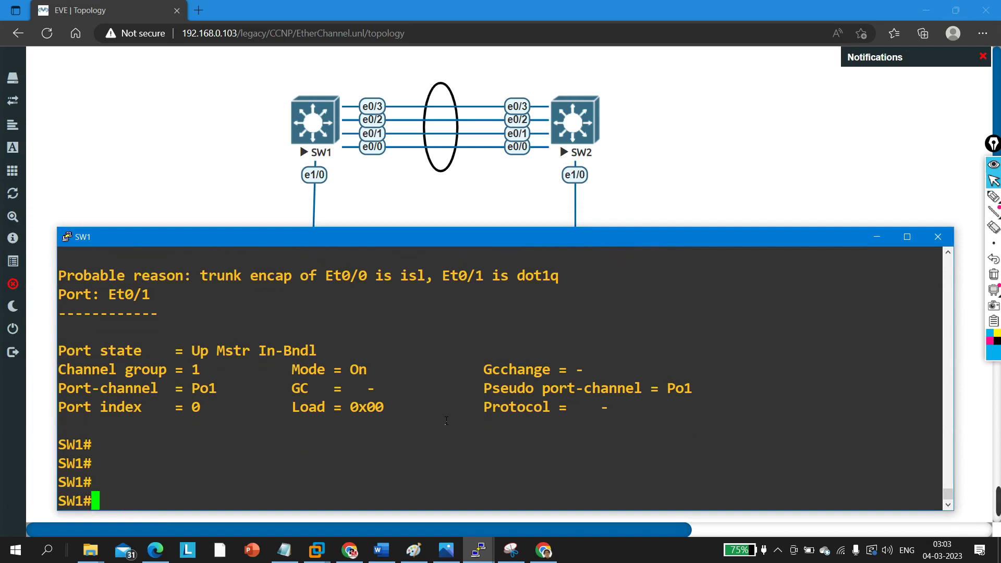
# - On SW1, enter configuration mode and the interface e0/0 configuration
pyautogui.moveTo(702, 502)
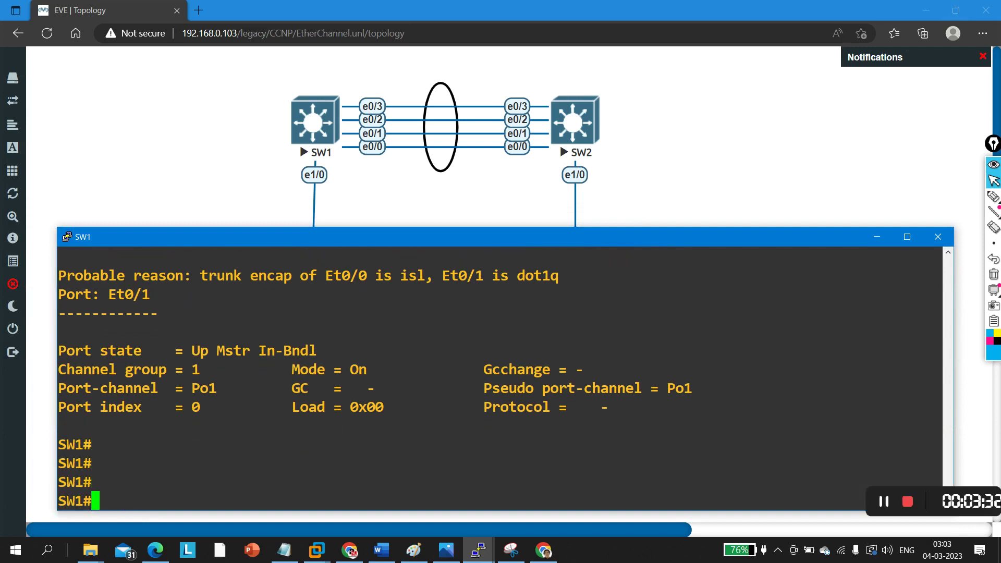
pyautogui.click(702, 502)
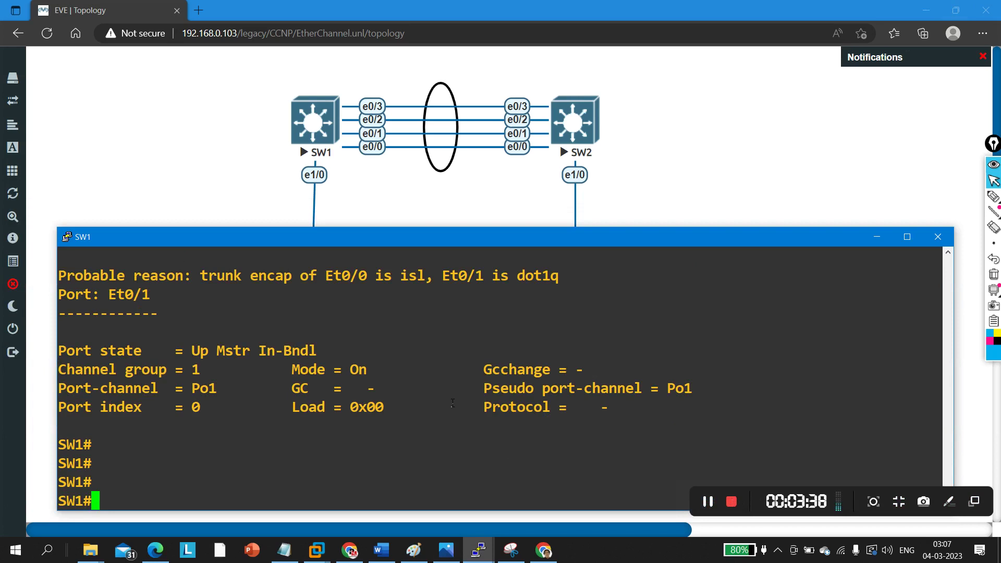
pyautogui.press('Return')
pyautogui.write('c')
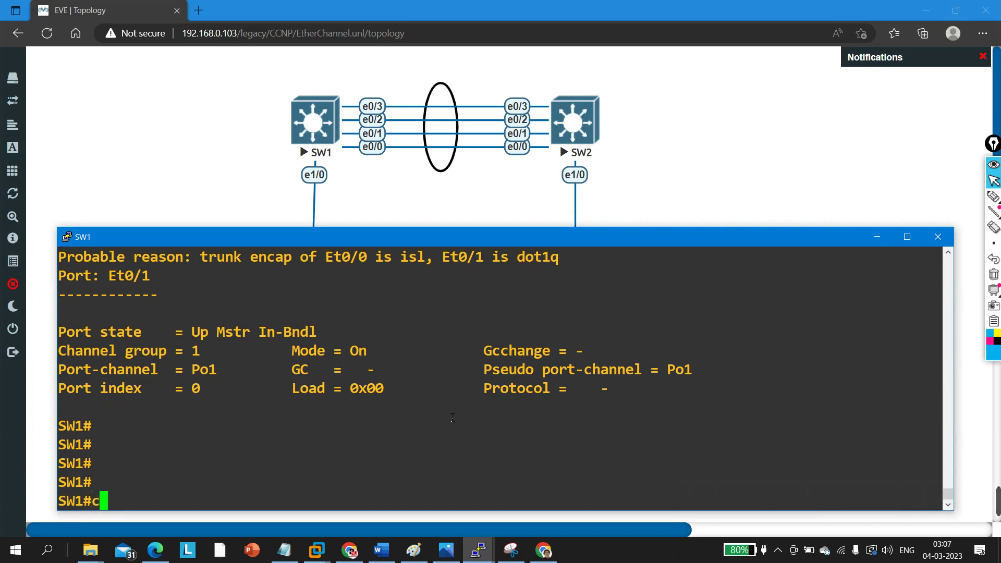
pyautogui.write('onf')
pyautogui.press('Tab')
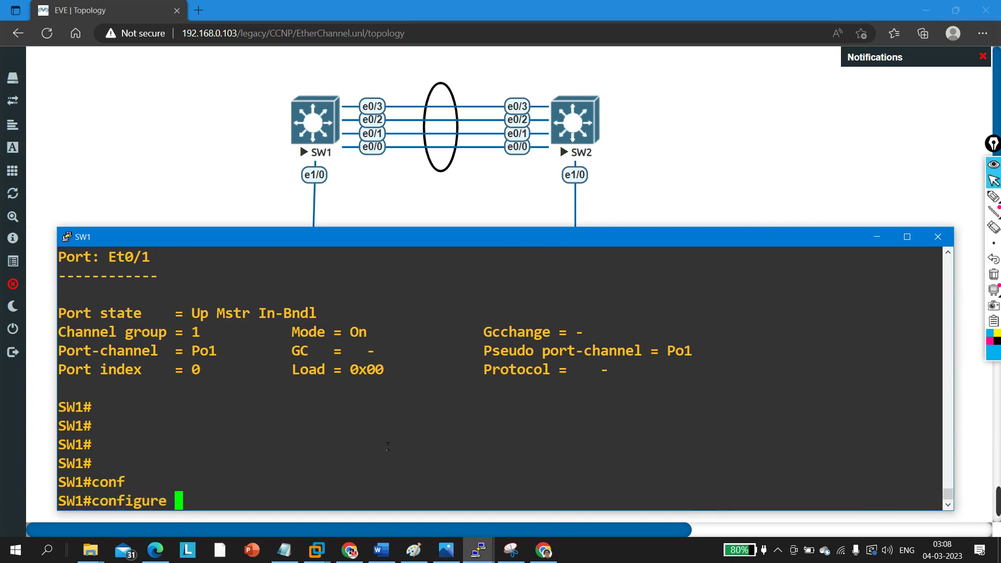
pyautogui.press('Return')
pyautogui.press('Return')
pyautogui.press('Return')
pyautogui.write('int')
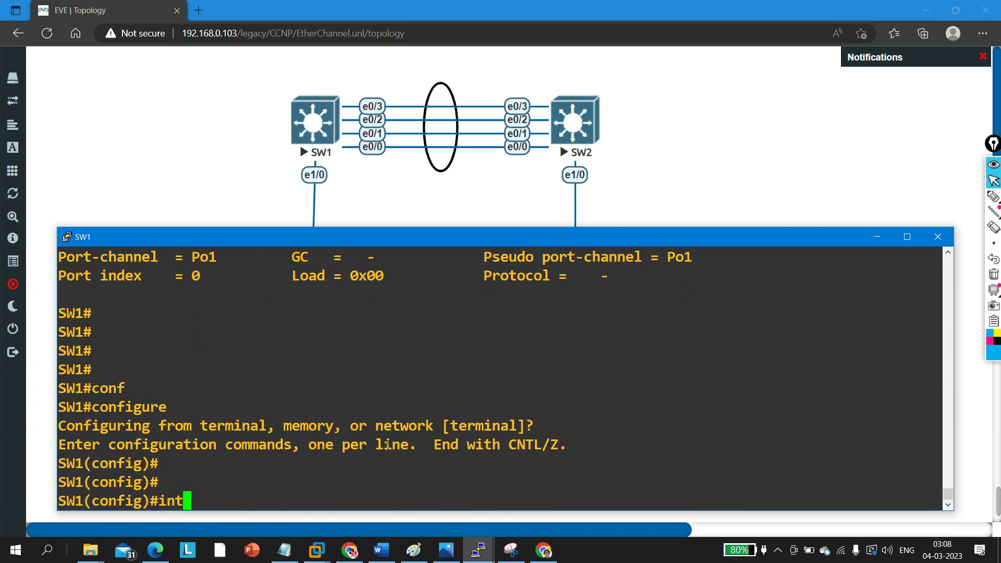
pyautogui.write(' e0/0')
pyautogui.press('Return')
pyautogui.press('Return')
pyautogui.press('Return')
pyautogui.press('Return')
pyautogui.press('Return')
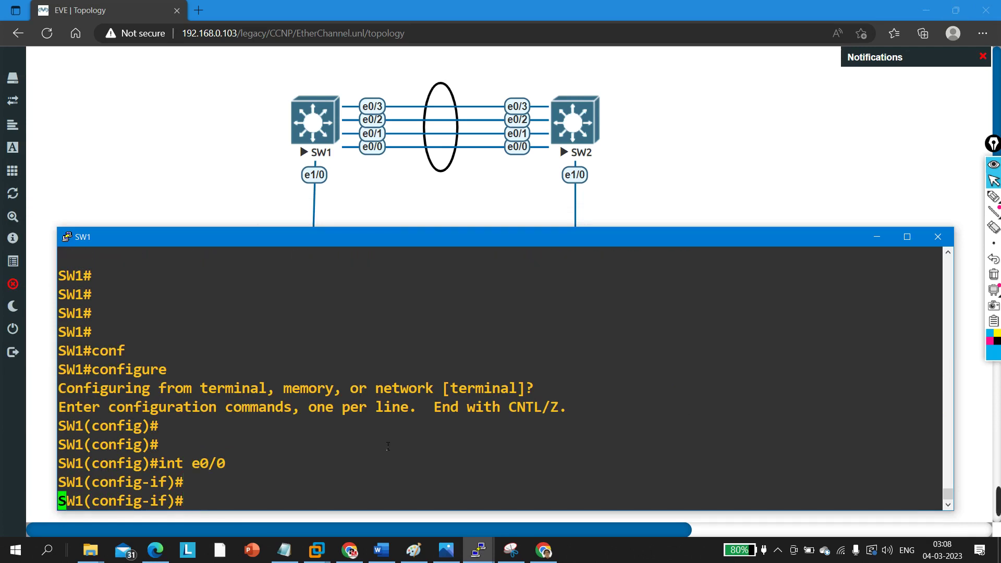
# - Apply switchport trunk encapsulation dot1q to Et0/0 and exit configuration mode
pyautogui.write('w')
pyautogui.press('BackSpace')
pyautogui.write('sw')
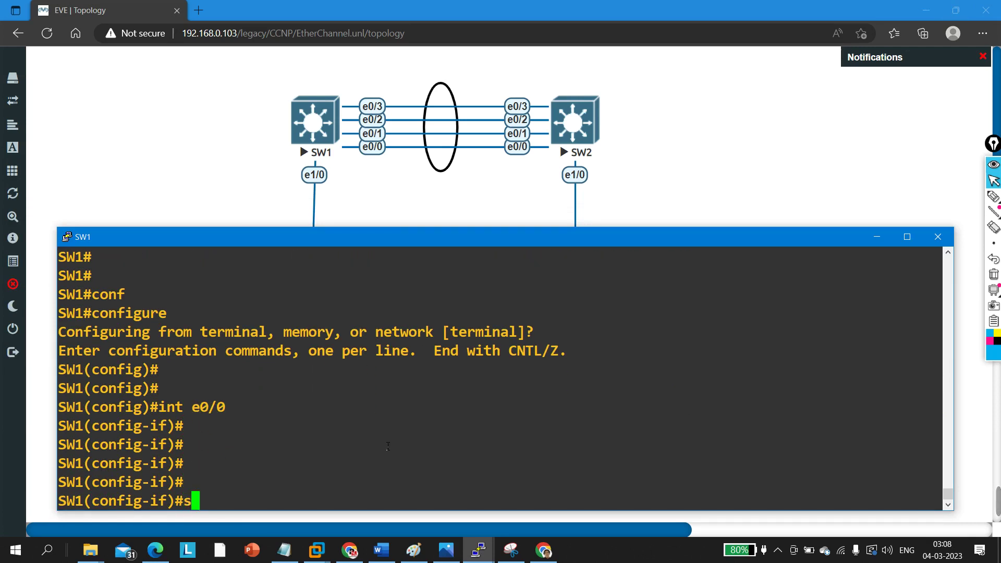
pyautogui.press('Tab')
pyautogui.write('tr')
pyautogui.press('Tab')
pyautogui.write('en')
pyautogui.press('Tab')
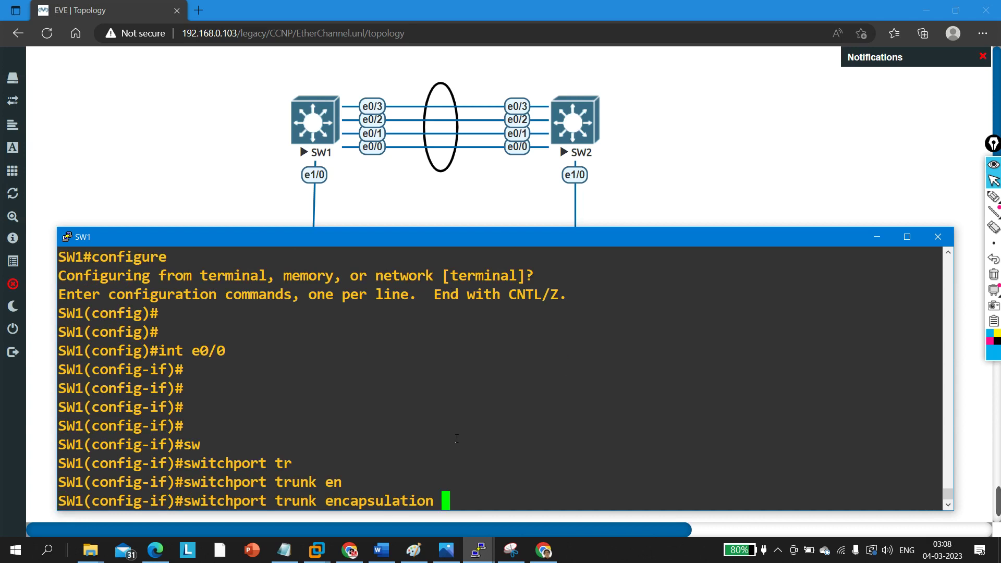
pyautogui.write('do')
pyautogui.press('Tab')
pyautogui.press('Return')
pyautogui.press('Return')
pyautogui.press('Return')
pyautogui.press('Return')
pyautogui.press('Return')
pyautogui.press('Return')
pyautogui.press('Return')
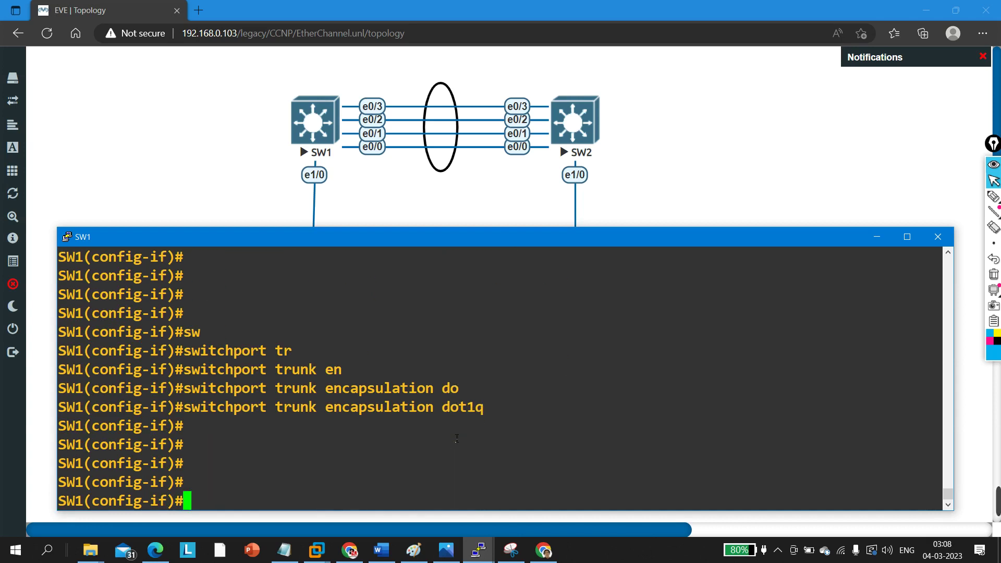
pyautogui.hotkey('ctrl', 'z')
pyautogui.press('Return')
pyautogui.press('Return')
pyautogui.press('Return')
pyautogui.press('Return')
# - Run show etherchannel detail on SW1 and page through to the Po1 port bundling summary
pyautogui.write('show etherchannel detail')
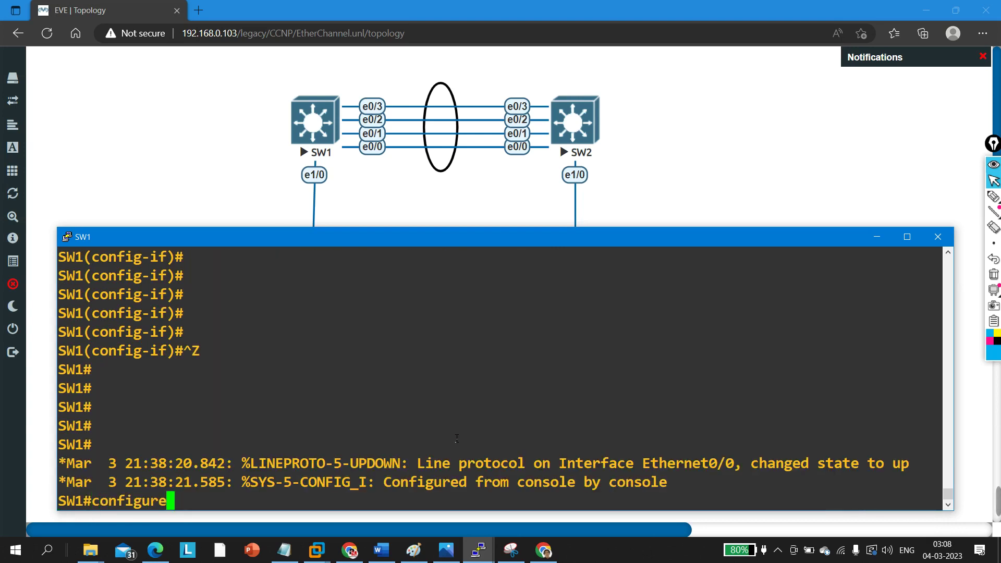
pyautogui.press('Return')
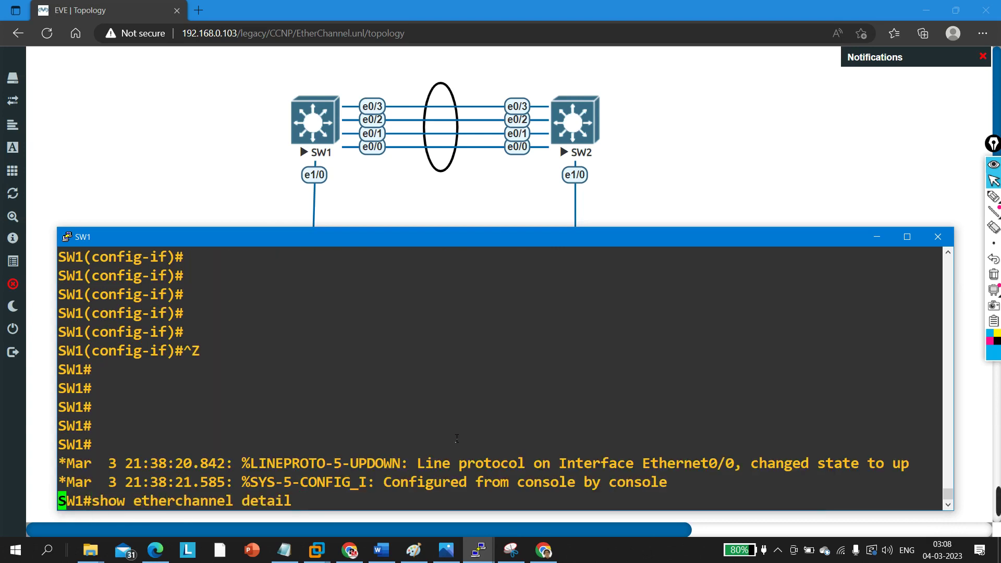
pyautogui.press('Return')
pyautogui.press('Return')
pyautogui.press('Return')
pyautogui.press('Return')
pyautogui.press('Return')
pyautogui.press('Return')
pyautogui.press('Return')
pyautogui.press('Return')
pyautogui.press('Return')
pyautogui.press('Return')
pyautogui.press('Return')
pyautogui.press('Return')
pyautogui.press('Return')
pyautogui.press('Return')
pyautogui.press('Return')
pyautogui.press('Return')
pyautogui.press('Return')
pyautogui.press('Return')
pyautogui.press('Return')
pyautogui.press('Return')
pyautogui.press('Return')
pyautogui.press('Return')
pyautogui.press('Return')
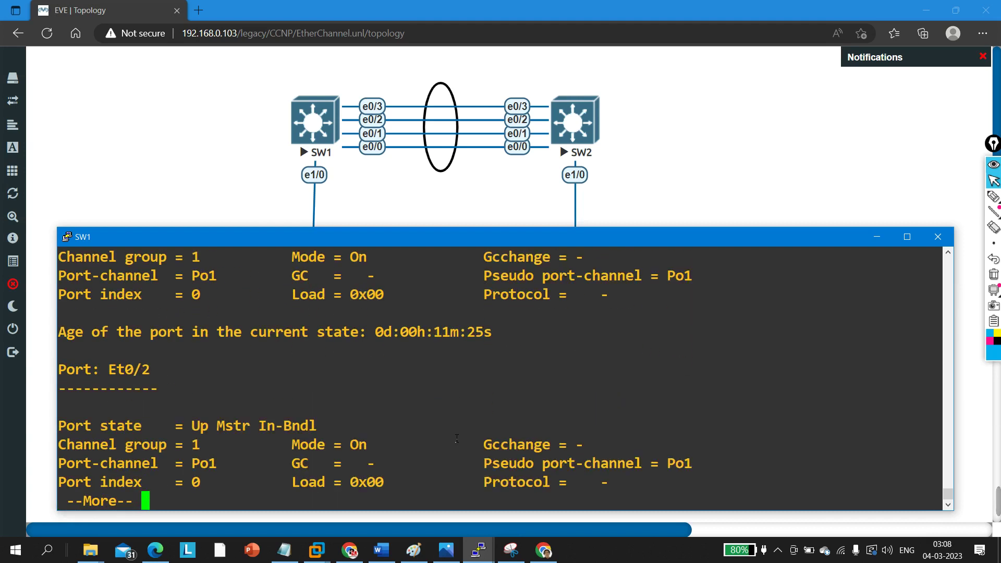
pyautogui.press('Return')
pyautogui.press('Return')
pyautogui.press('Return')
pyautogui.press('Return')
pyautogui.press('Return')
pyautogui.press('Return')
pyautogui.press('Return')
pyautogui.press('Return')
pyautogui.press('Return')
pyautogui.press('Return')
pyautogui.press('Return')
pyautogui.press('Return')
pyautogui.press('Return')
pyautogui.press('Return')
pyautogui.press('Return')
pyautogui.press('Return')
pyautogui.press('Return')
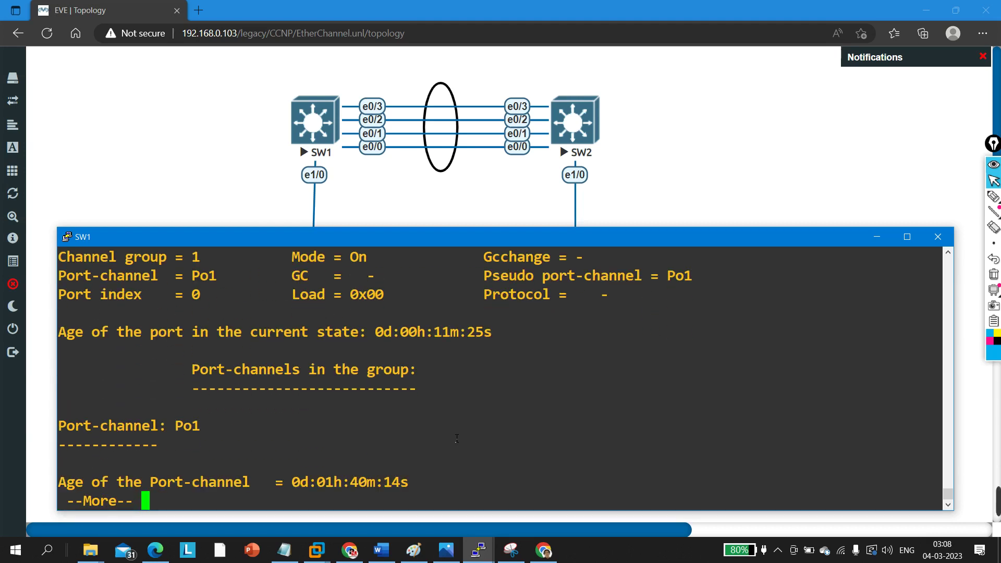
pyautogui.press('Return')
pyautogui.press('Return')
pyautogui.press('Return')
pyautogui.press('Return')
pyautogui.press('Return')
pyautogui.press('Return')
pyautogui.press('Return')
pyautogui.press('Return')
pyautogui.press('Return')
pyautogui.press('Return')
pyautogui.press('Return')
pyautogui.press('Return')
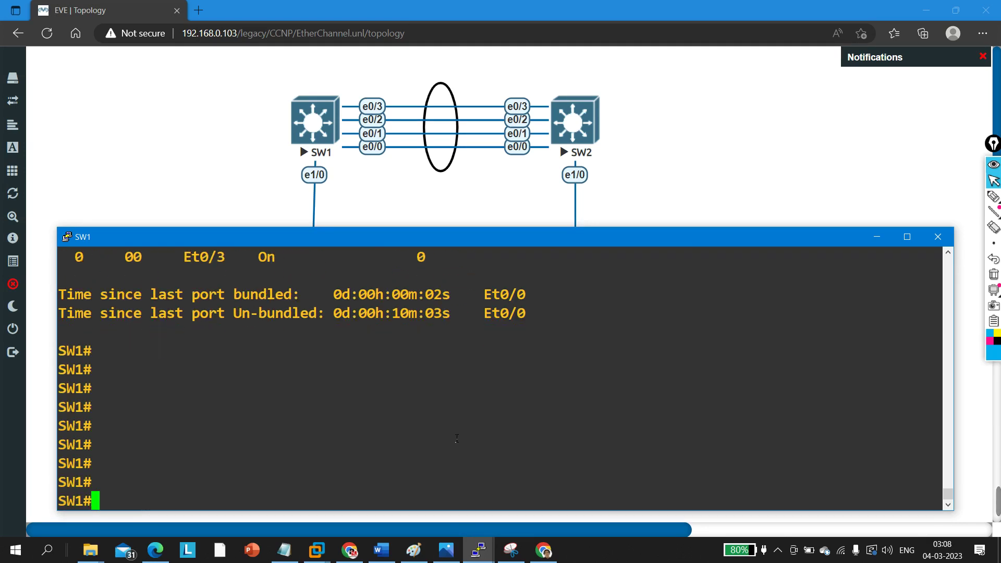
# - Rerun ping 10.1.1.2 from the PC1 console and highlight the first successful replies
pyautogui.click(478, 550)
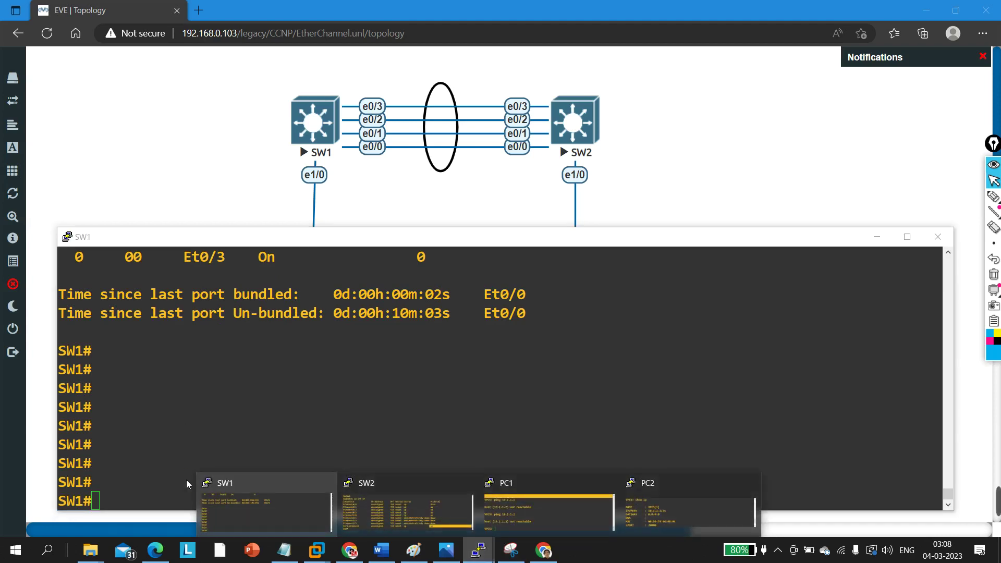
pyautogui.click(524, 513)
pyautogui.click(875, 236)
pyautogui.press('Up')
pyautogui.press('Return')
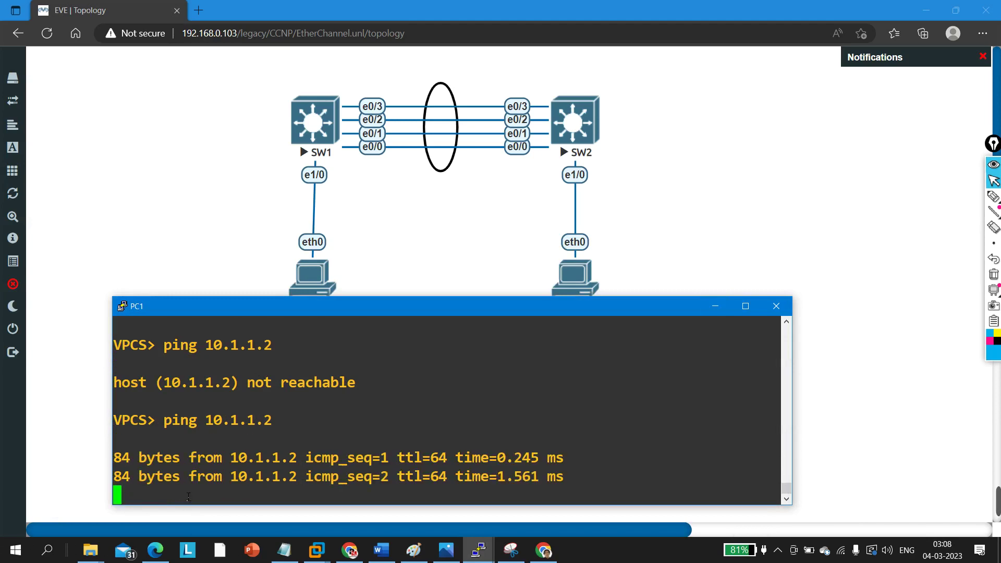
pyautogui.moveTo(170, 467); pyautogui.dragTo(636, 484)
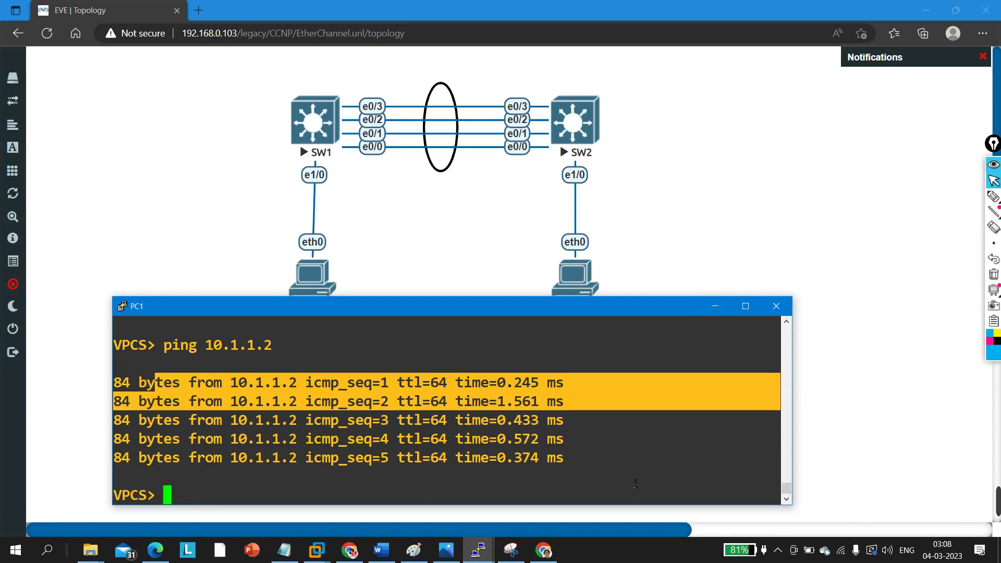